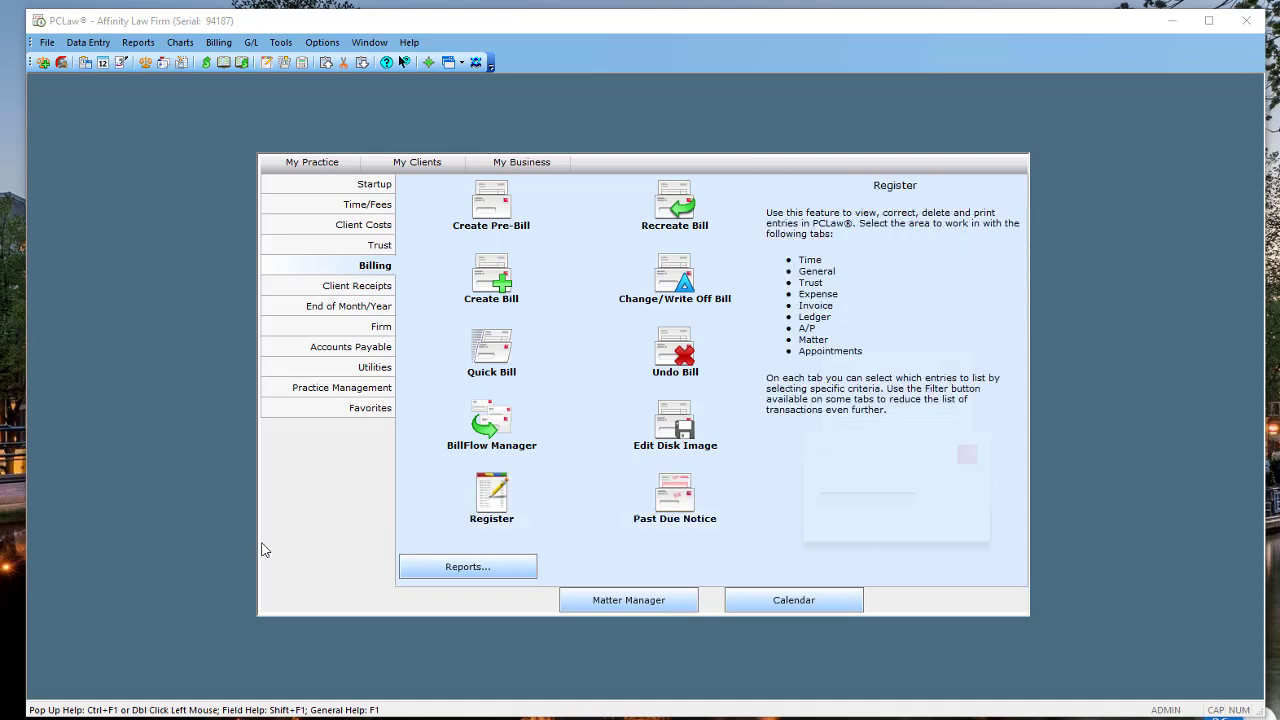
Open Nuance Power PDF from the installed programs to view its start screen, and close it again
{"action": "key", "text": "super"}
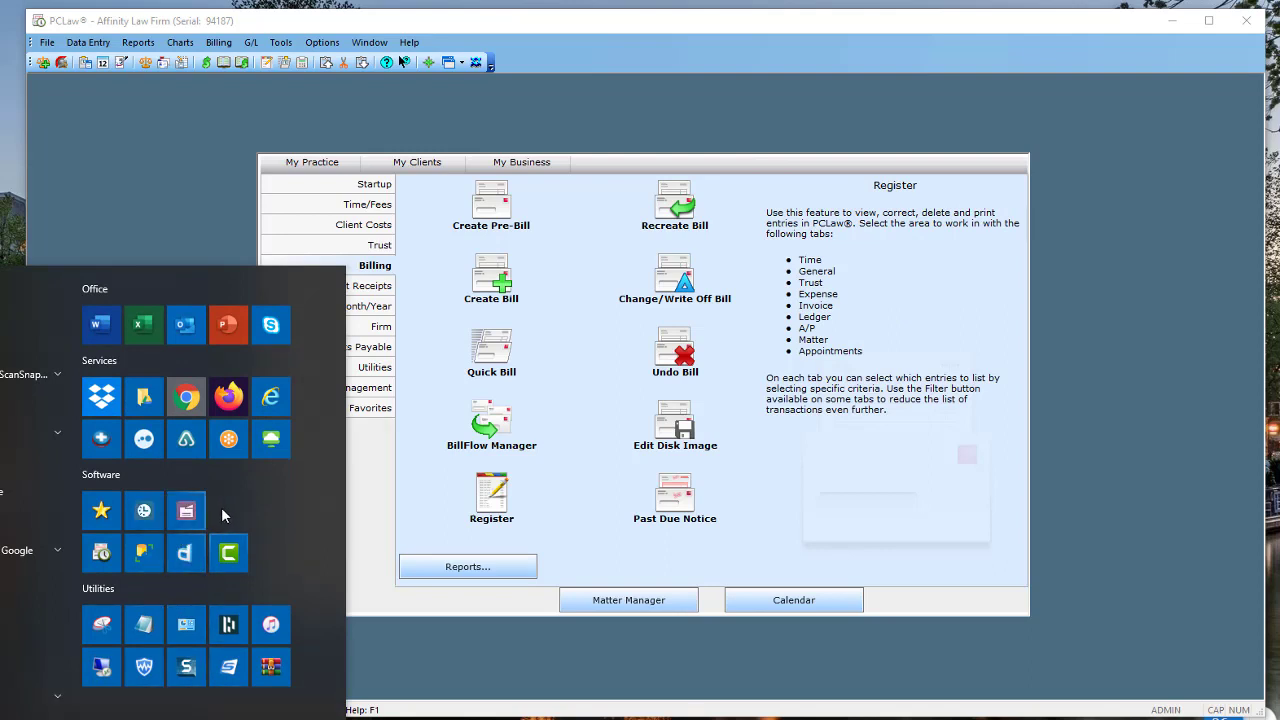
{"action": "scroll", "coordinate": [34, 480], "scroll_direction": "up", "scroll_amount": 2}
{"action": "scroll", "coordinate": [34, 480], "scroll_direction": "down", "scroll_amount": 5}
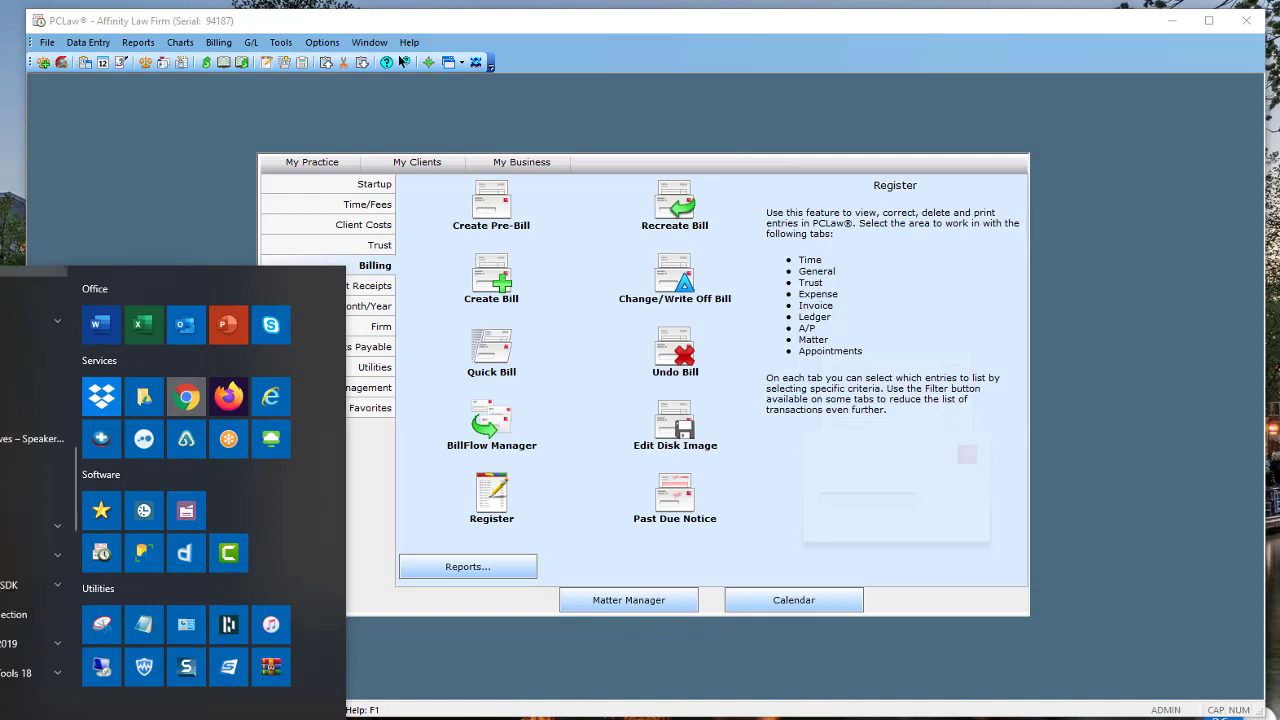
{"action": "scroll", "coordinate": [34, 520], "scroll_direction": "down", "scroll_amount": 4}
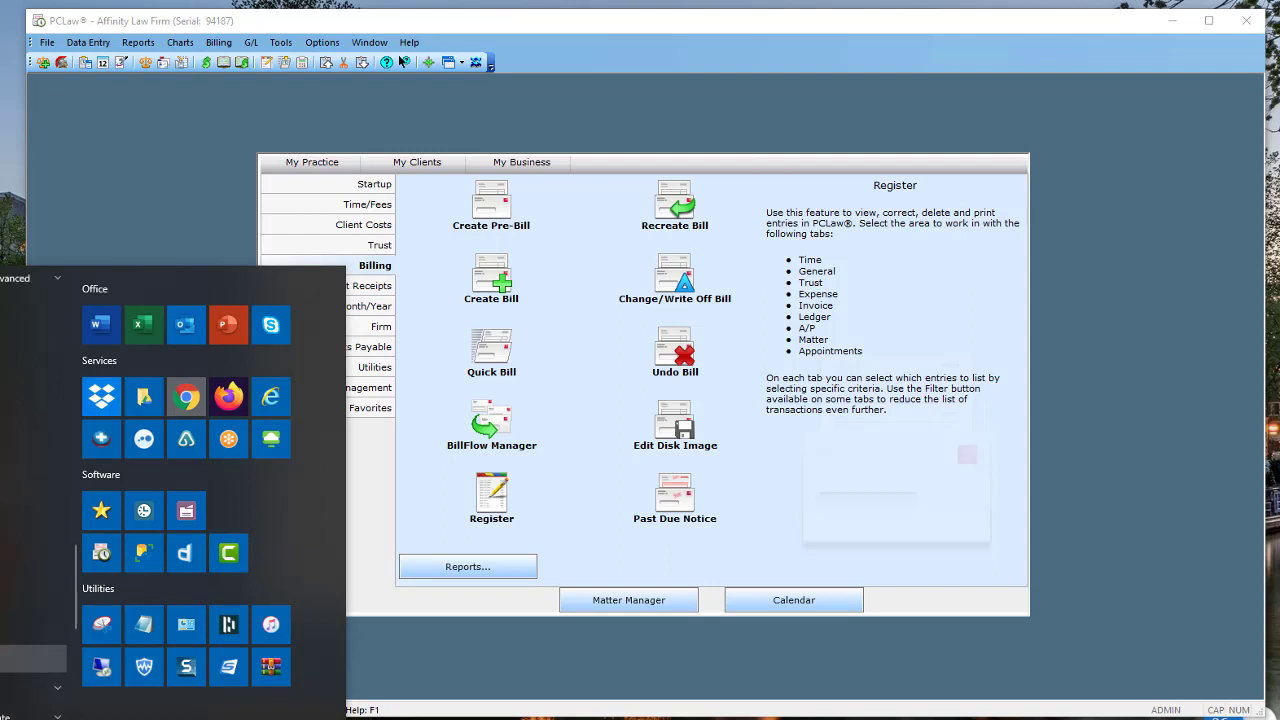
{"action": "scroll", "coordinate": [2, 392], "scroll_direction": "up", "scroll_amount": 2}
{"action": "left_click", "coordinate": [2, 393]}
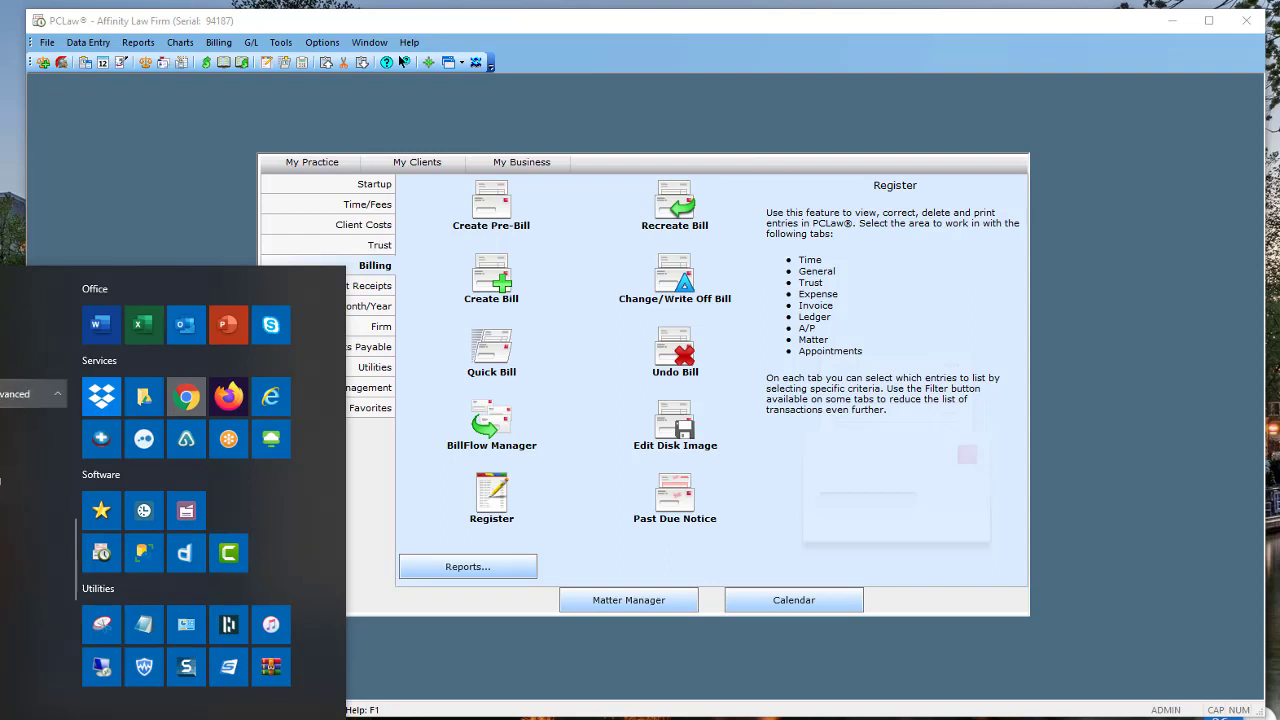
{"action": "left_click", "coordinate": [400, 62]}
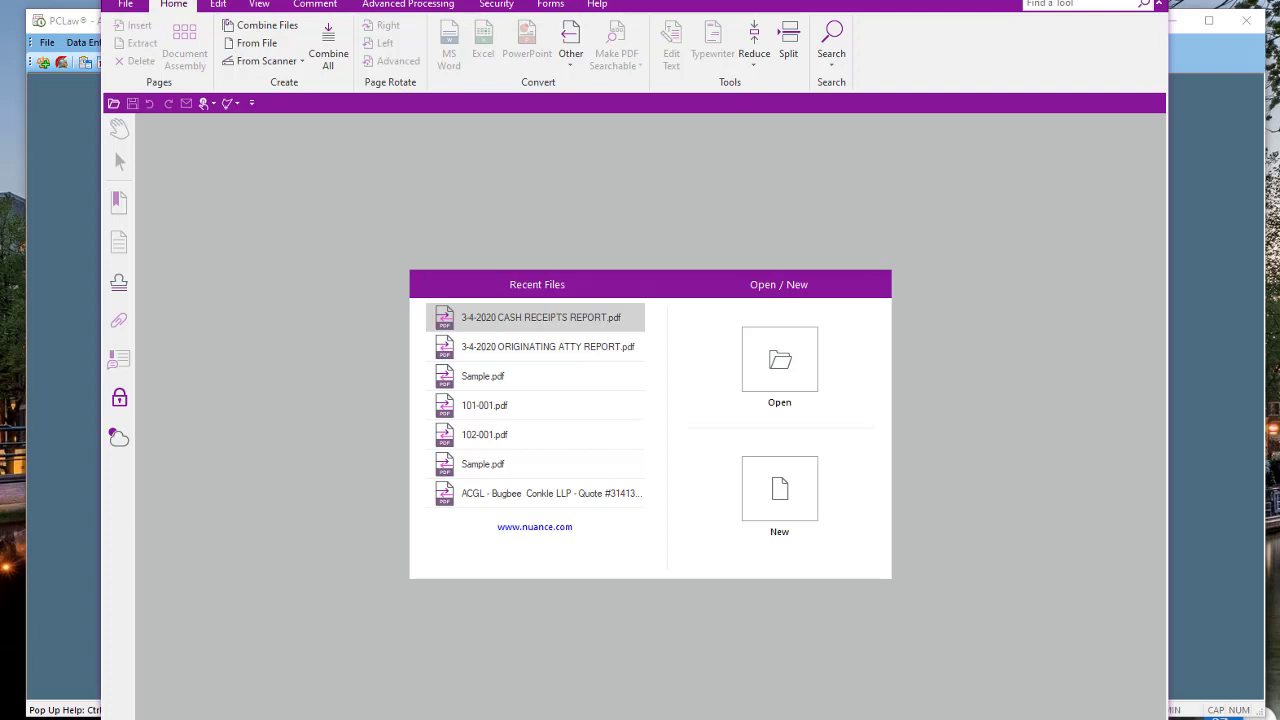
{"action": "left_click", "coordinate": [1096, 3]}
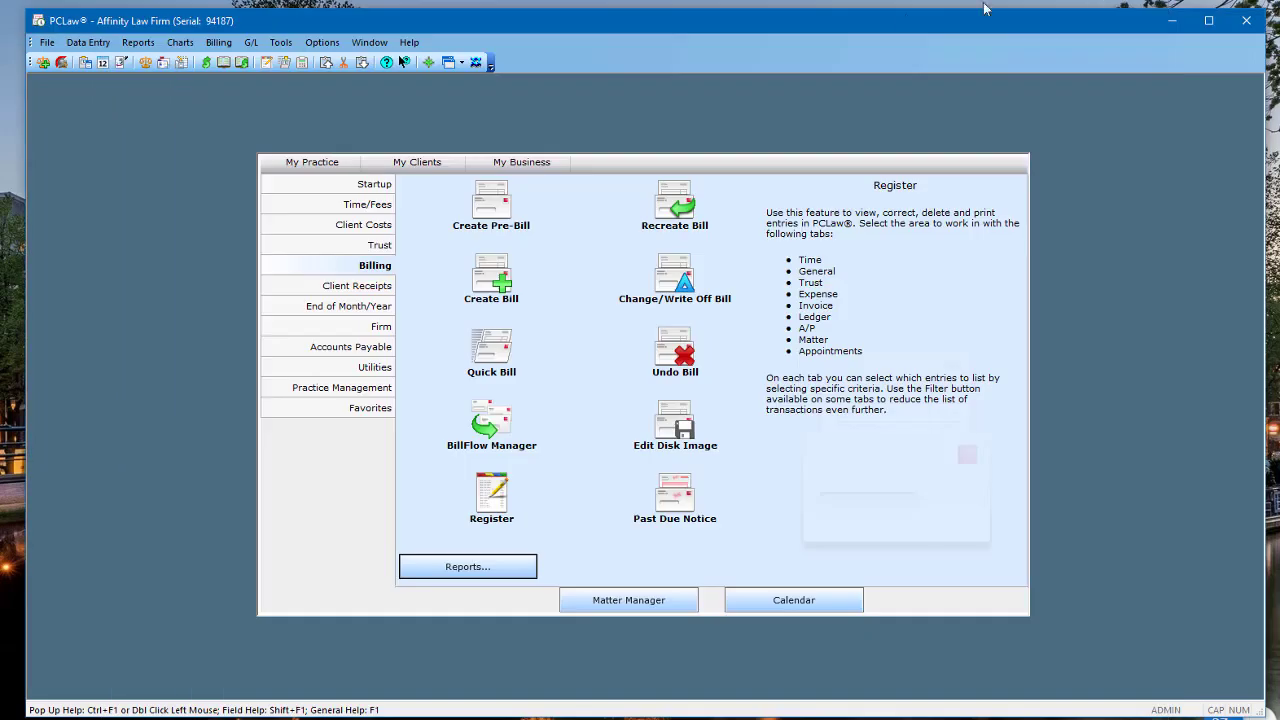
Assign the Nuance PDF printer to pre-bills in the printer setup
{"action": "left_click", "coordinate": [47, 43]}
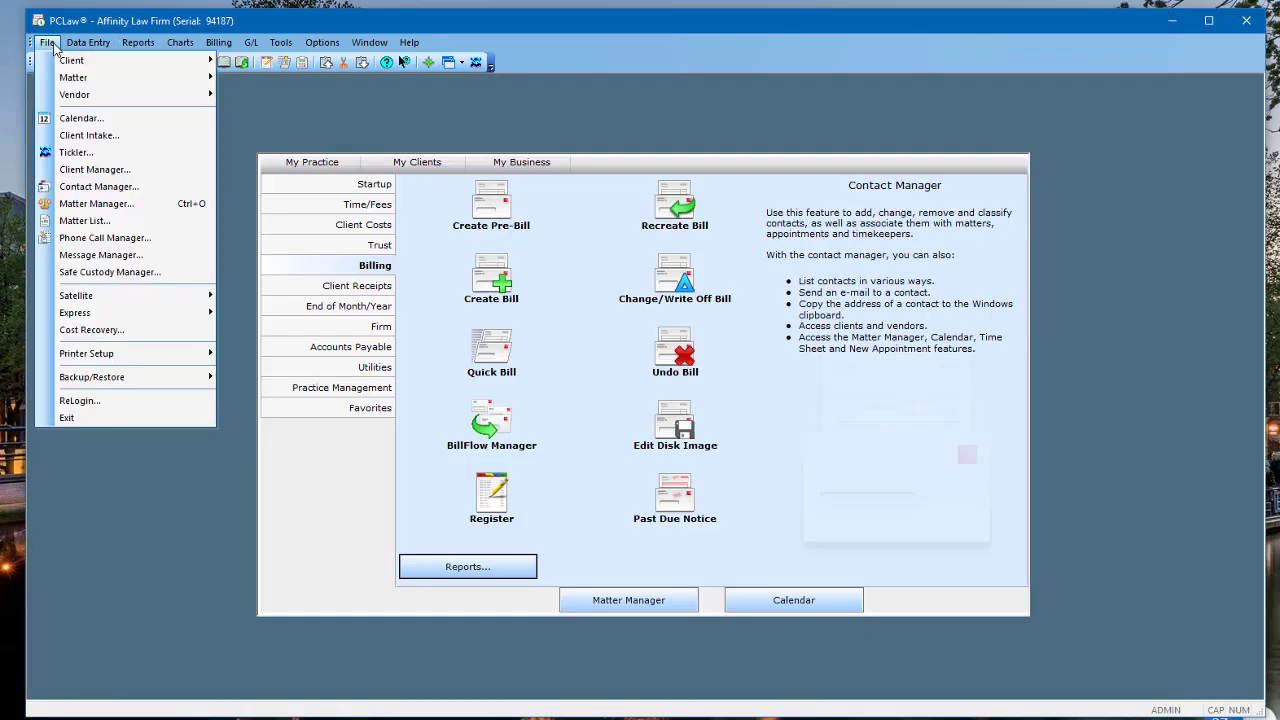
{"action": "mouse_move", "coordinate": [80, 355]}
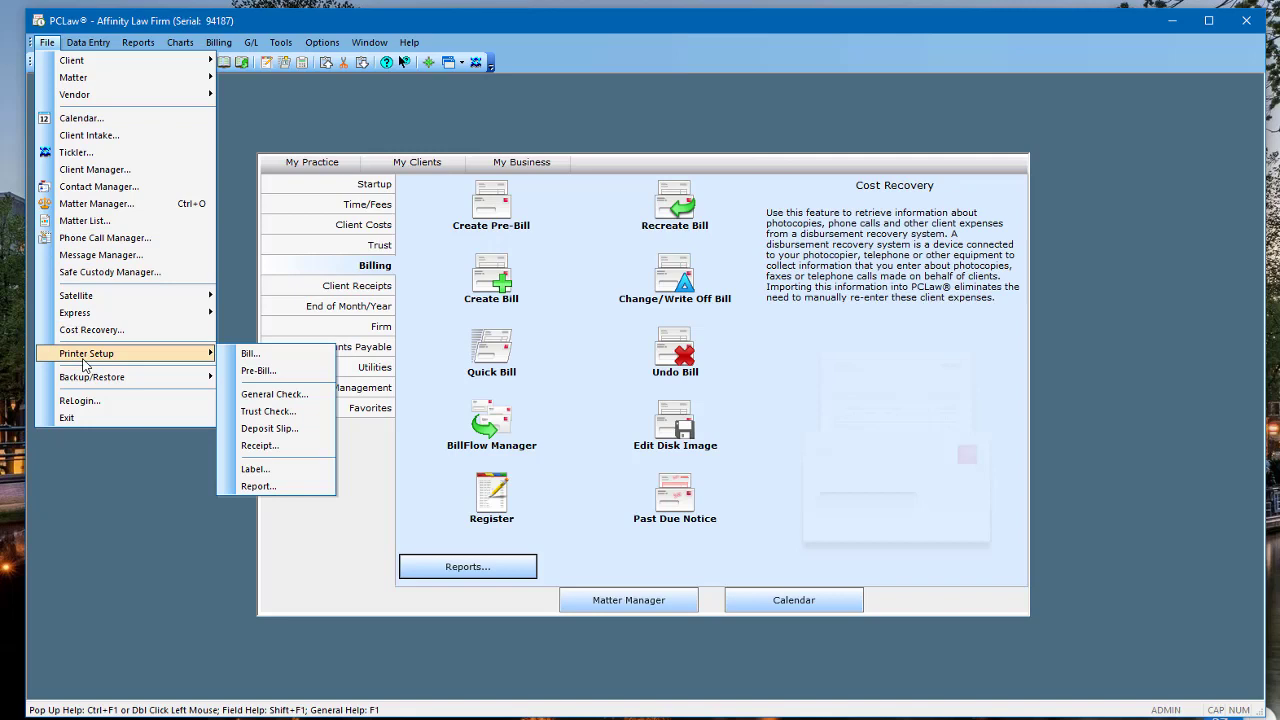
{"action": "left_click", "coordinate": [255, 370]}
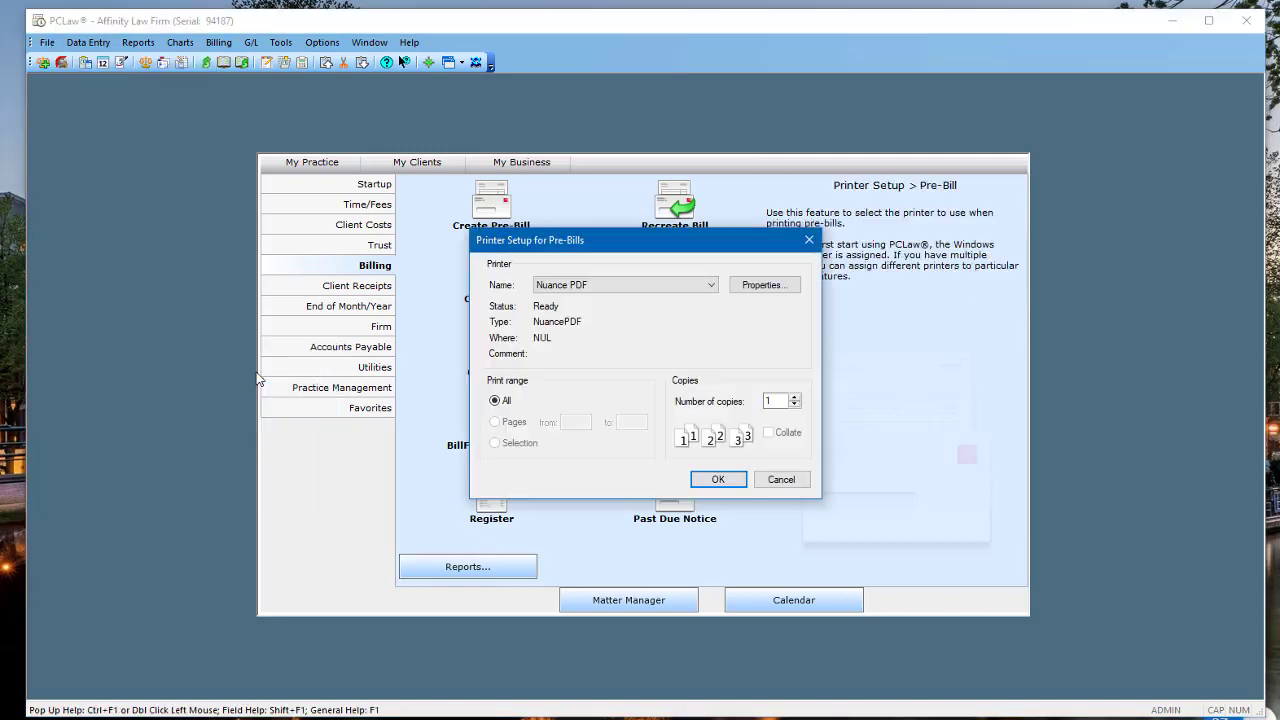
{"action": "left_click", "coordinate": [600, 286]}
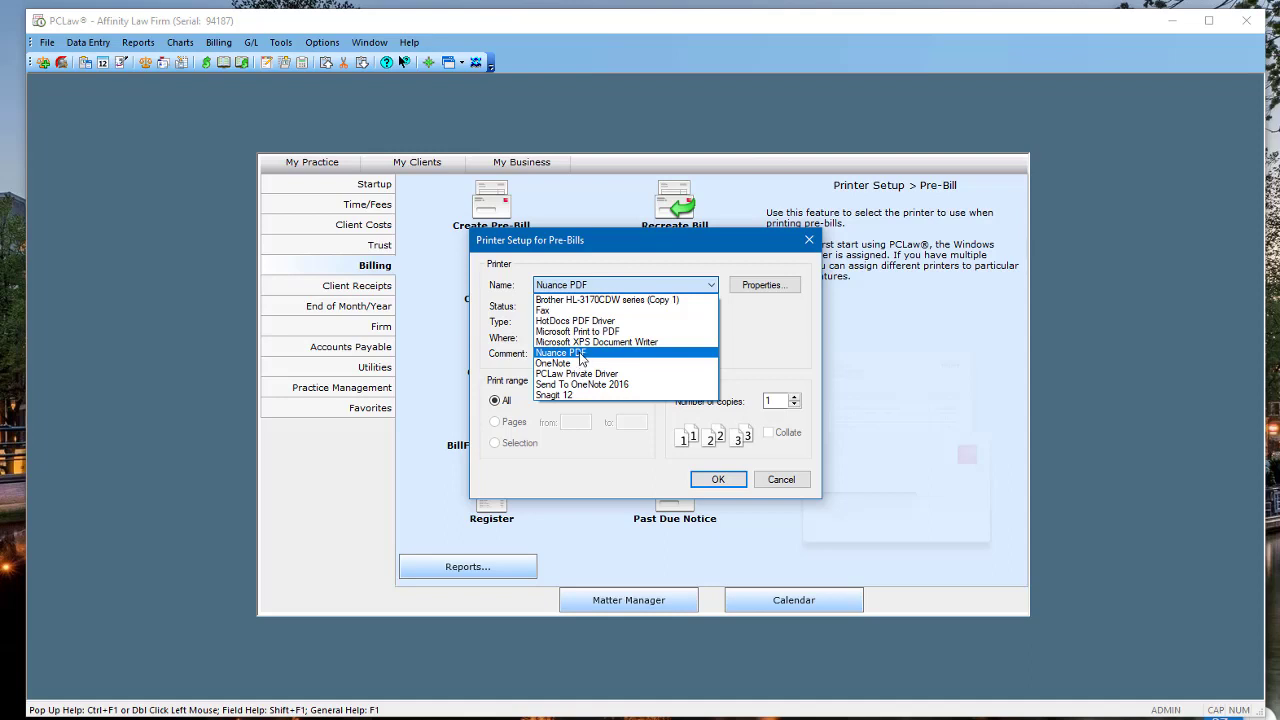
{"action": "left_click", "coordinate": [580, 354]}
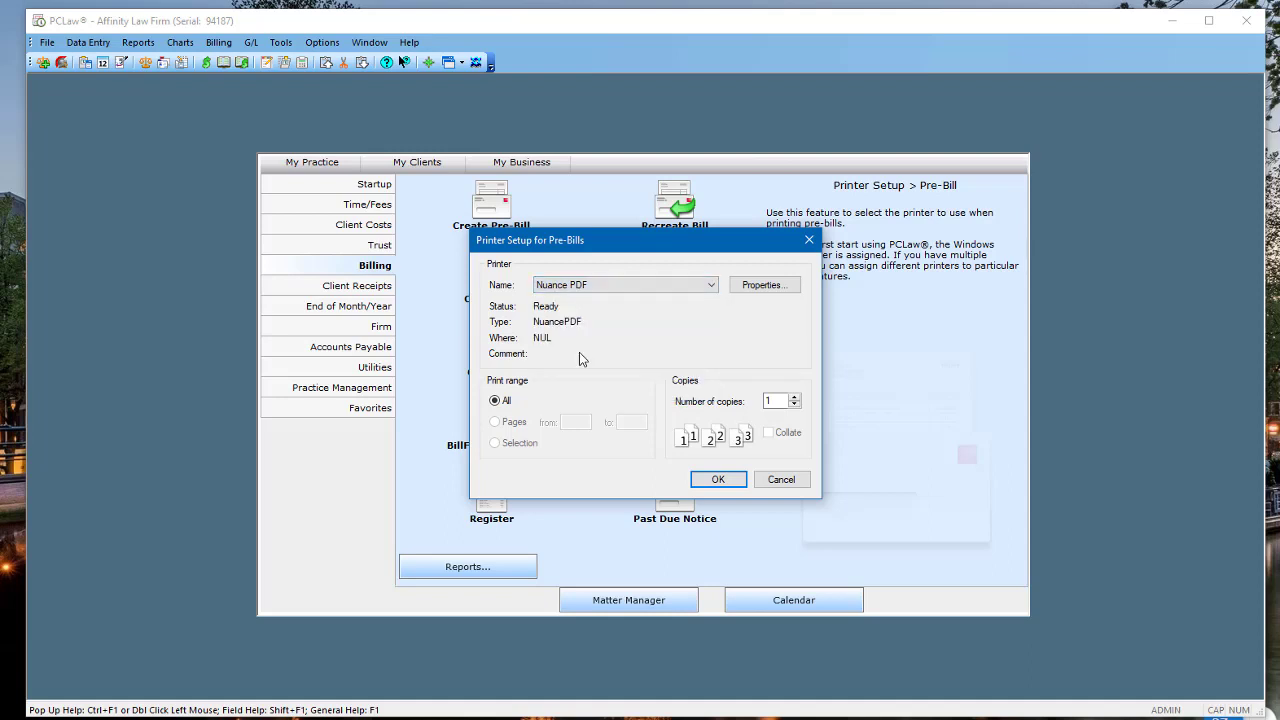
{"action": "left_click", "coordinate": [716, 482]}
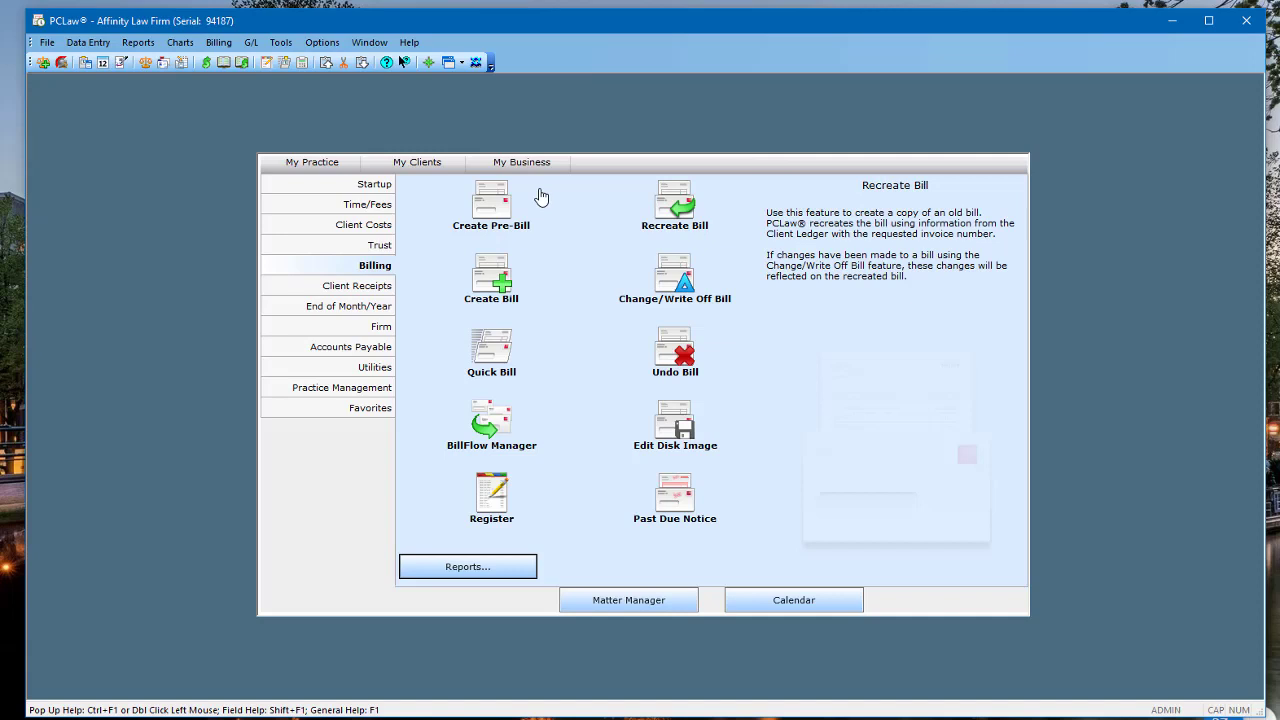
Set the default pre-bill template to PRE in the billing section of the system settings
{"action": "left_click", "coordinate": [336, 43]}
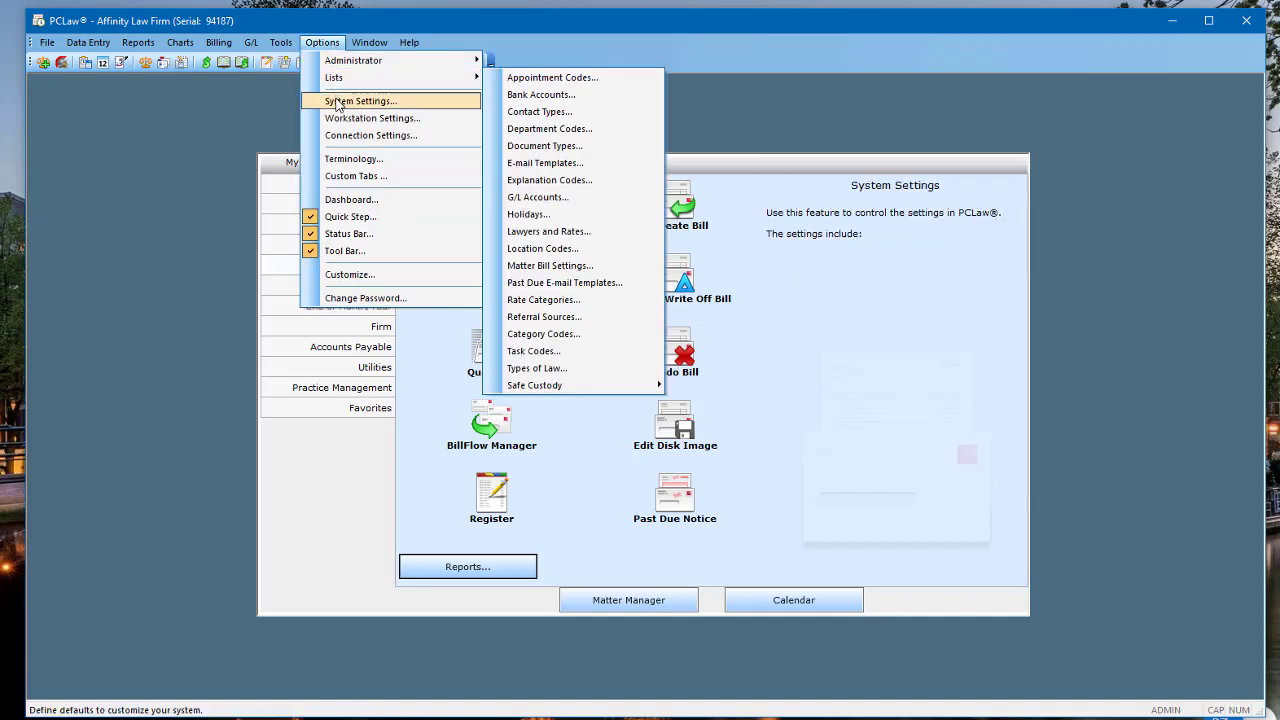
{"action": "left_click", "coordinate": [338, 102]}
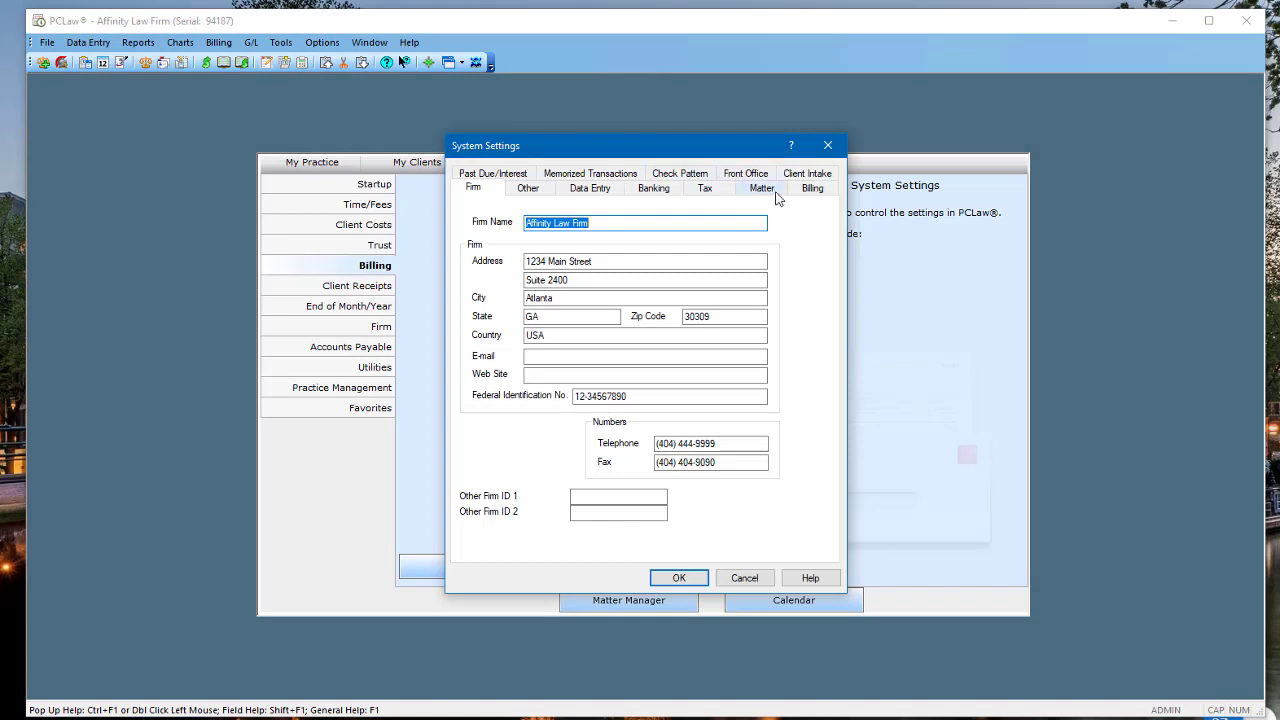
{"action": "left_click", "coordinate": [805, 191]}
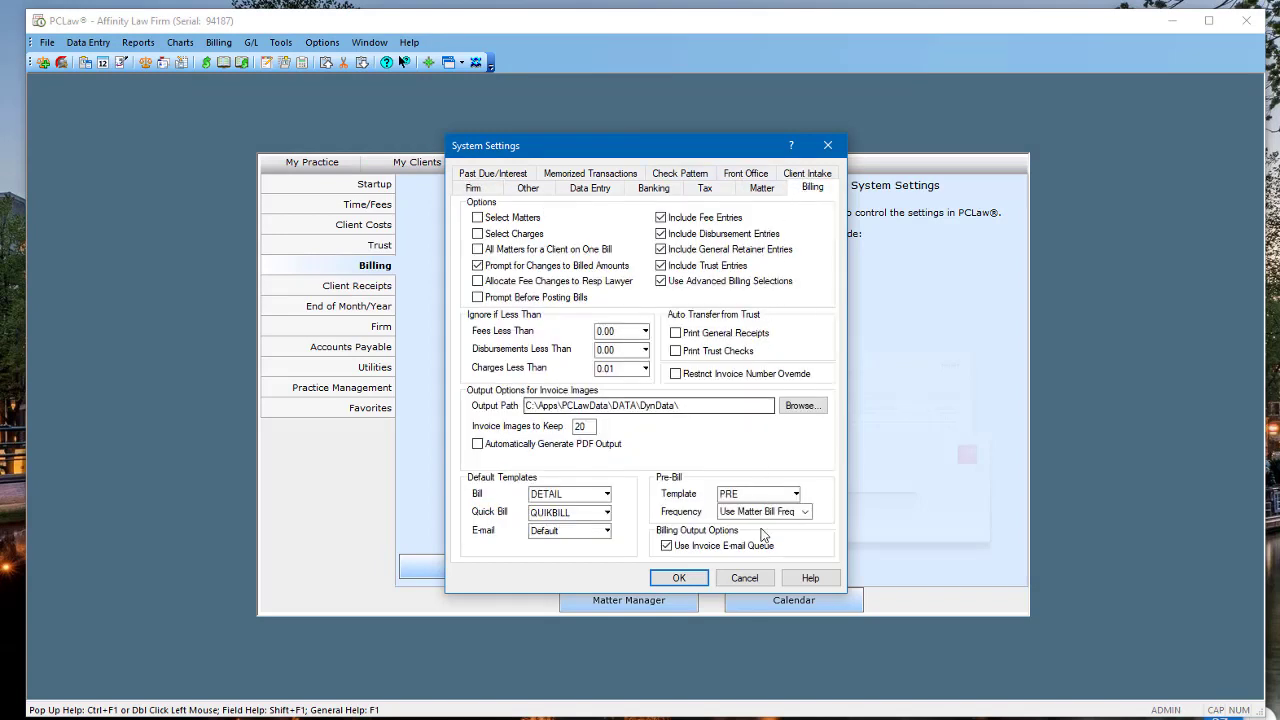
{"action": "left_click", "coordinate": [786, 493]}
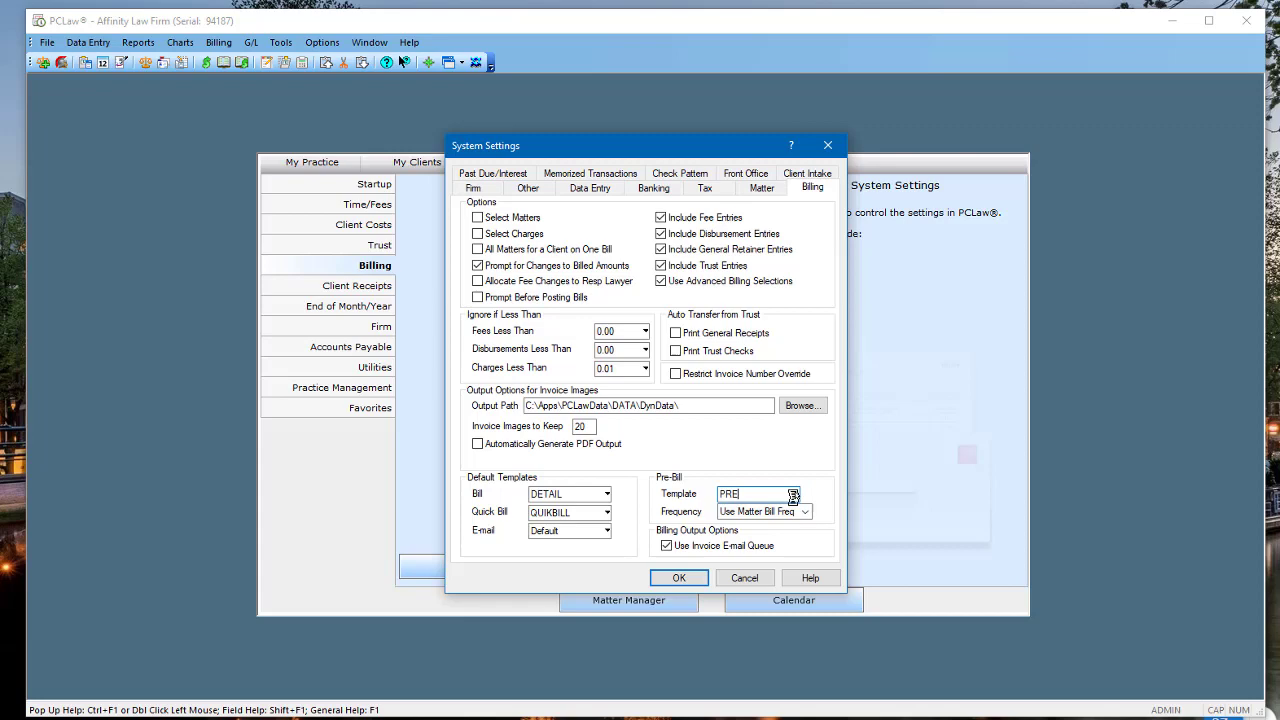
{"action": "left_click", "coordinate": [793, 496]}
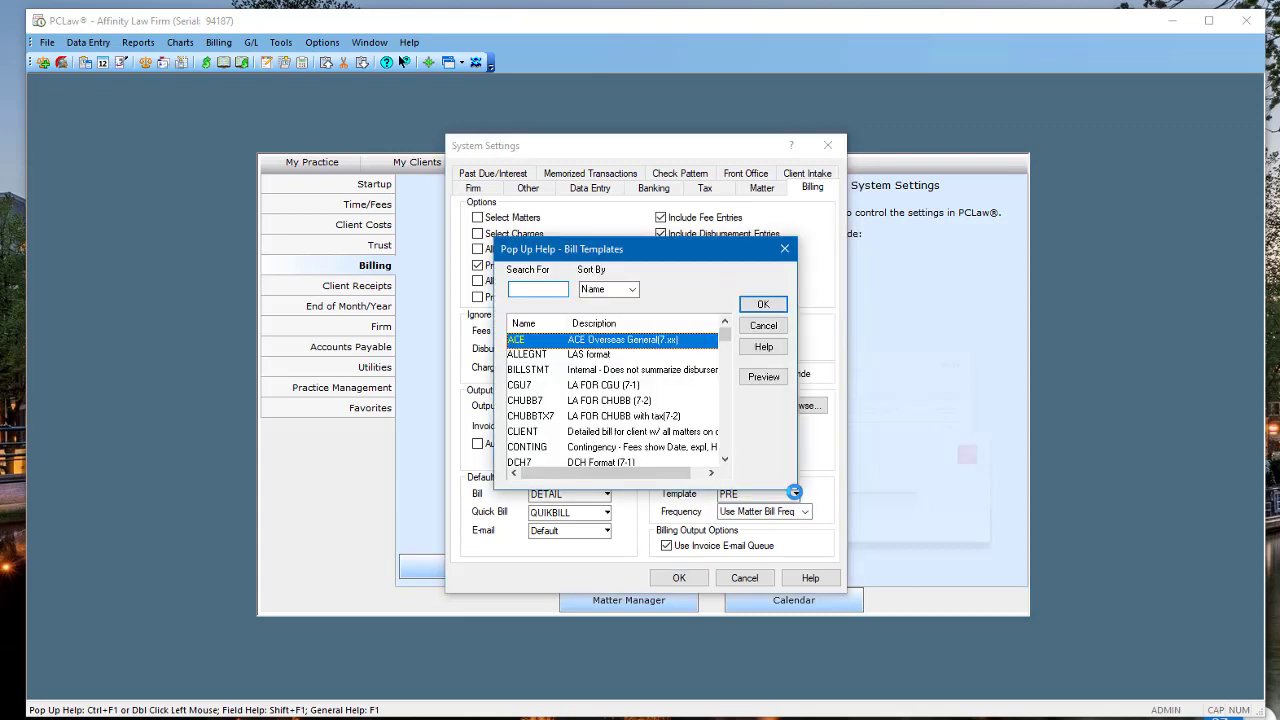
{"action": "left_click_drag", "start_coordinate": [727, 340], "coordinate": [726, 402]}
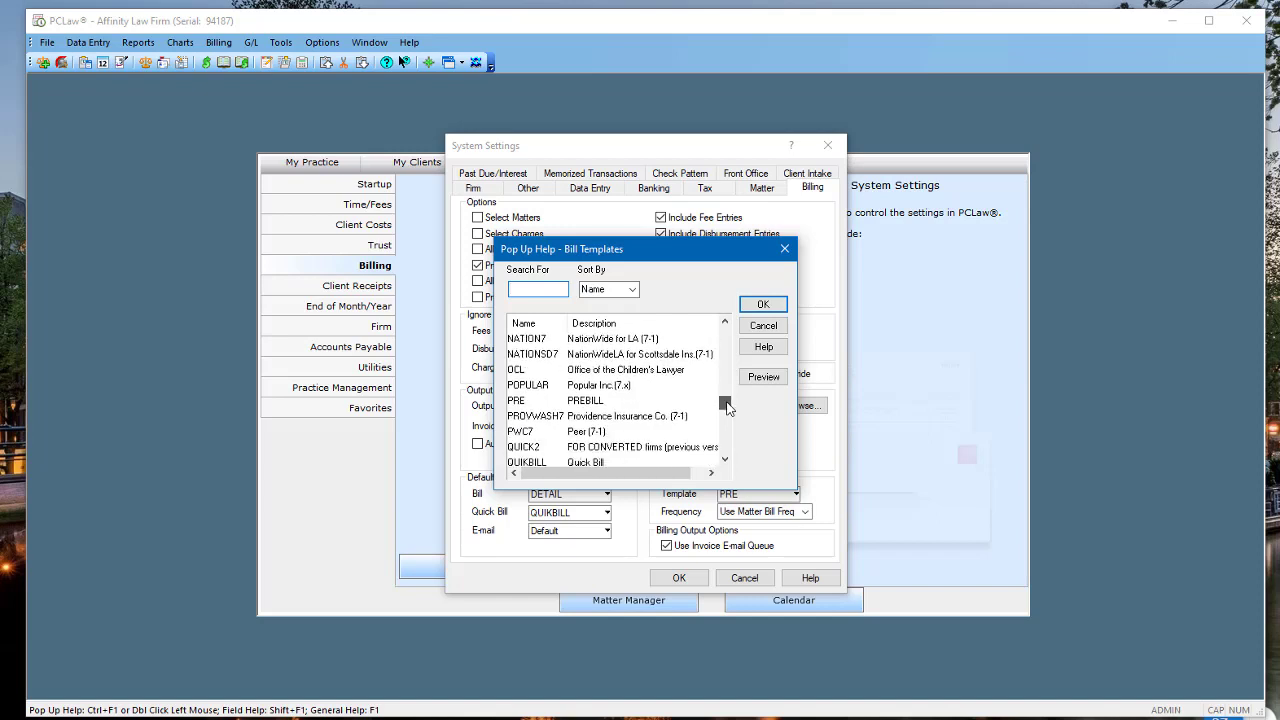
{"action": "left_click", "coordinate": [589, 402]}
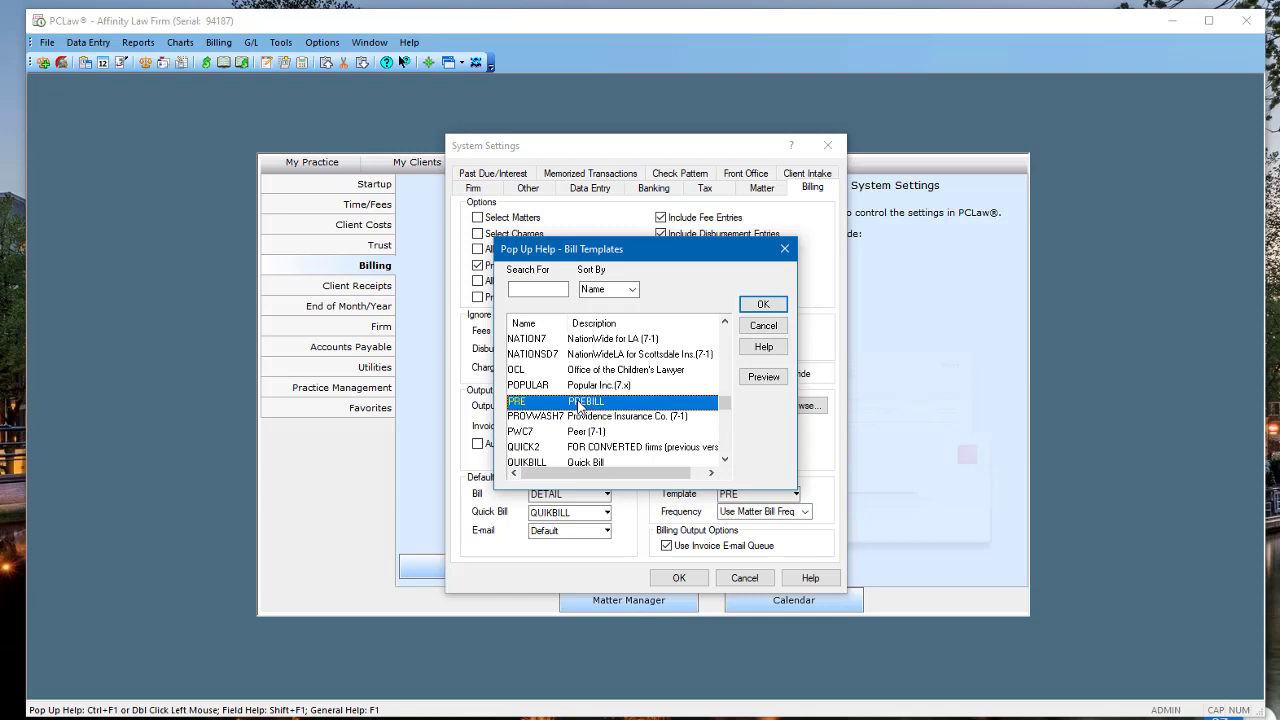
{"action": "left_click", "coordinate": [765, 310]}
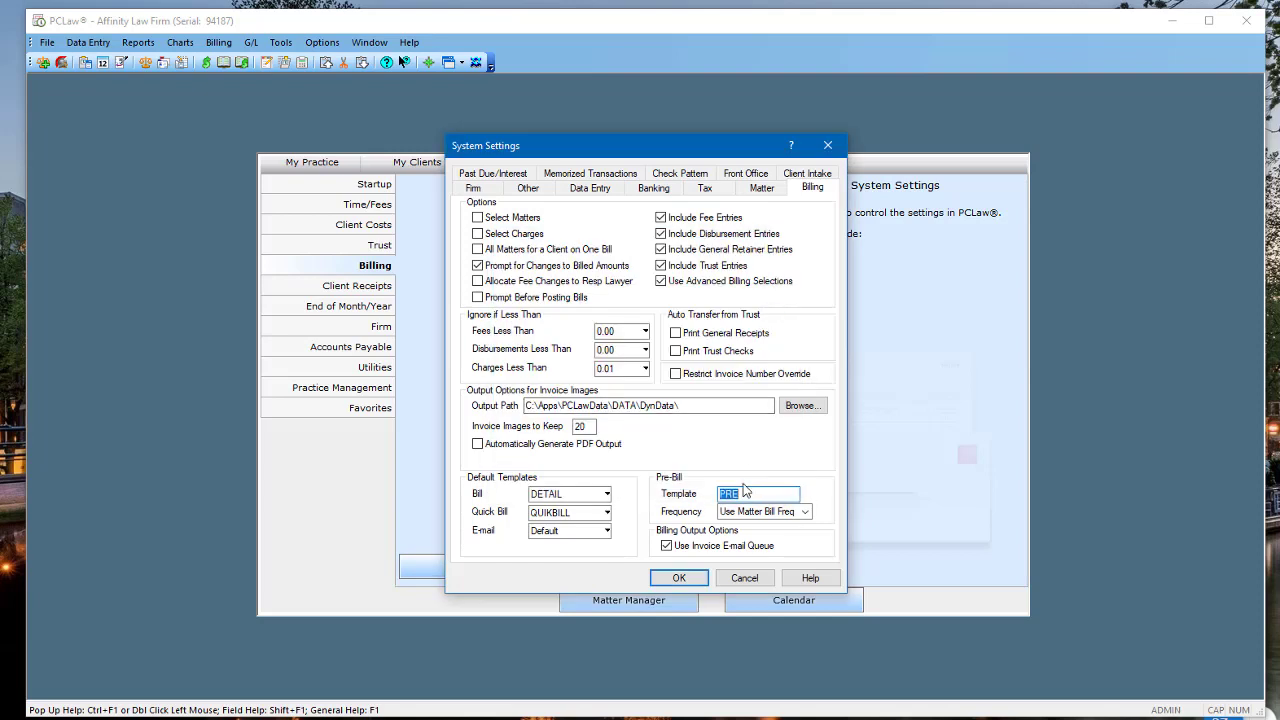
{"action": "left_click", "coordinate": [688, 582]}
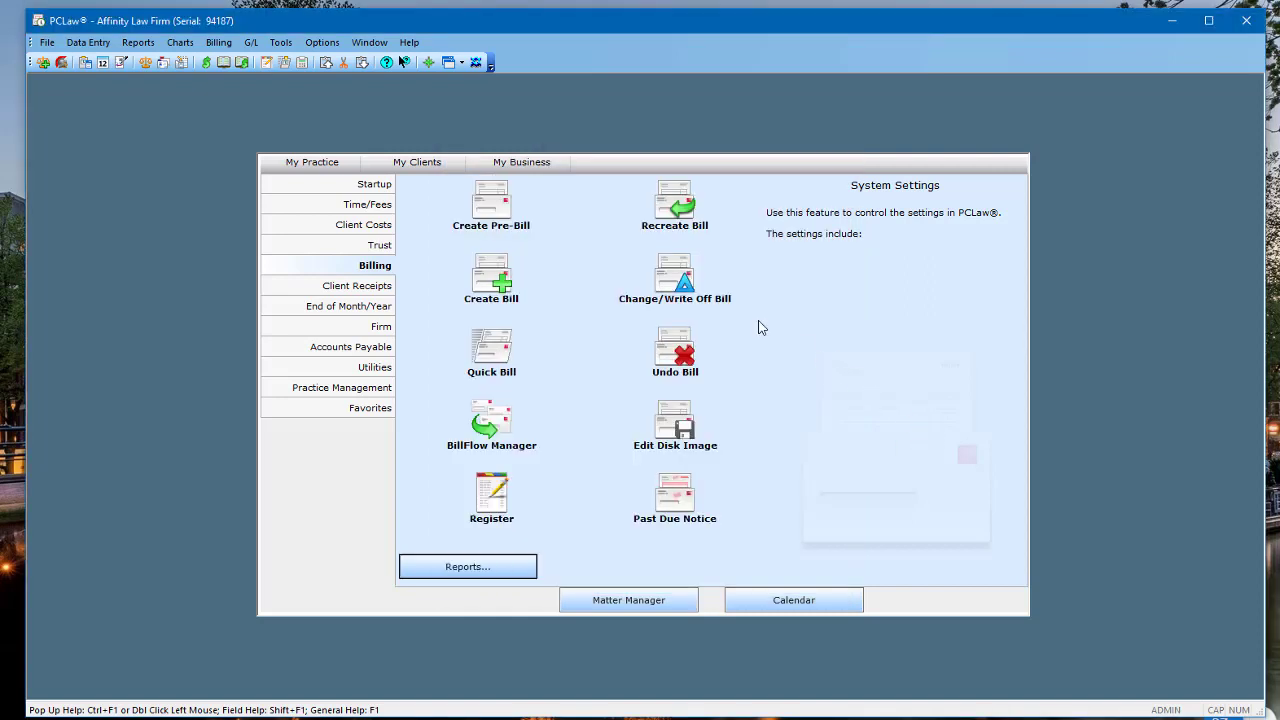
Generate pre-bills for all matters with the output sent to the Nuance PDF printer instead of the screen
{"action": "left_click", "coordinate": [503, 220]}
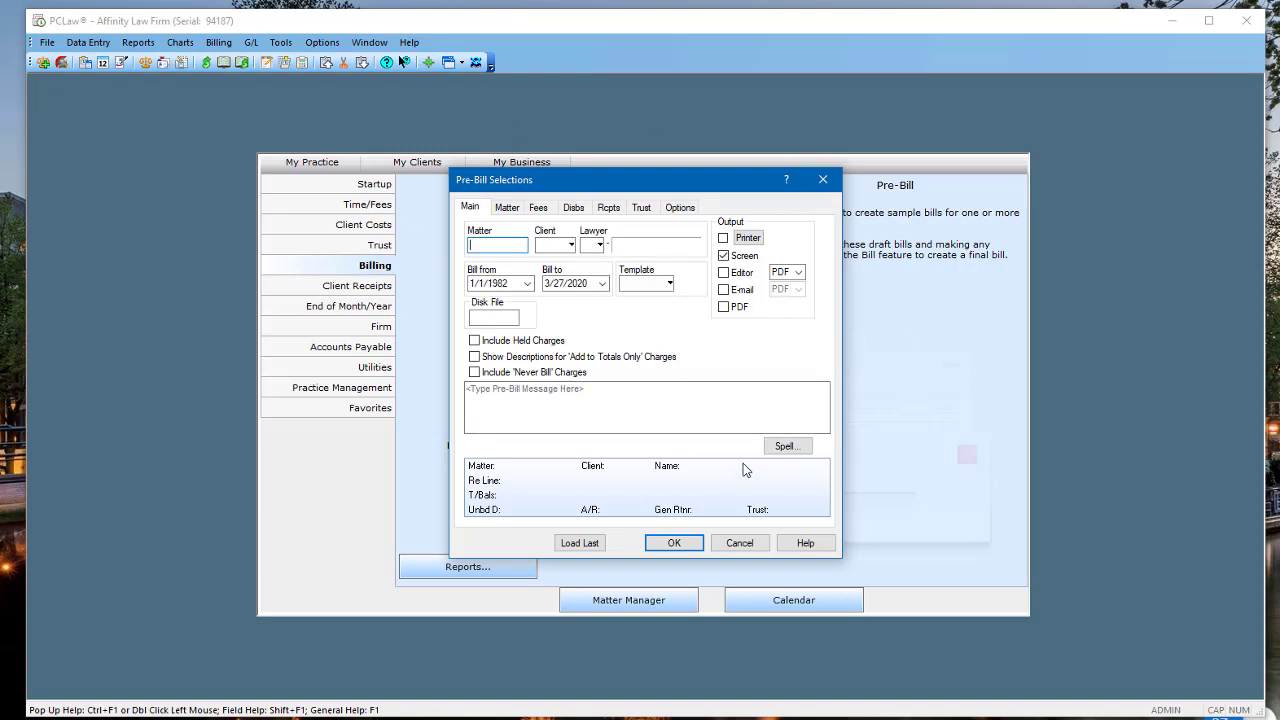
{"action": "key", "text": "Tab"}
{"action": "key", "text": "Tab"}
{"action": "left_click", "coordinate": [729, 258]}
{"action": "left_click", "coordinate": [724, 239]}
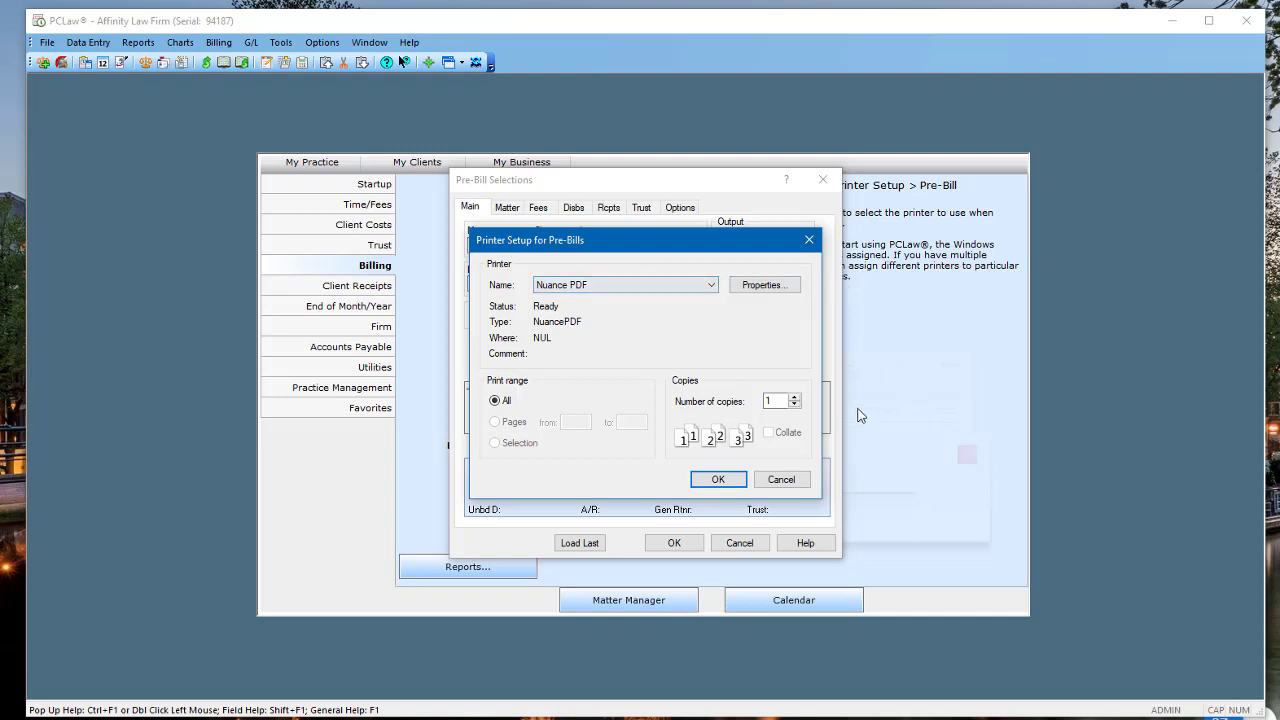
{"action": "left_click", "coordinate": [718, 480]}
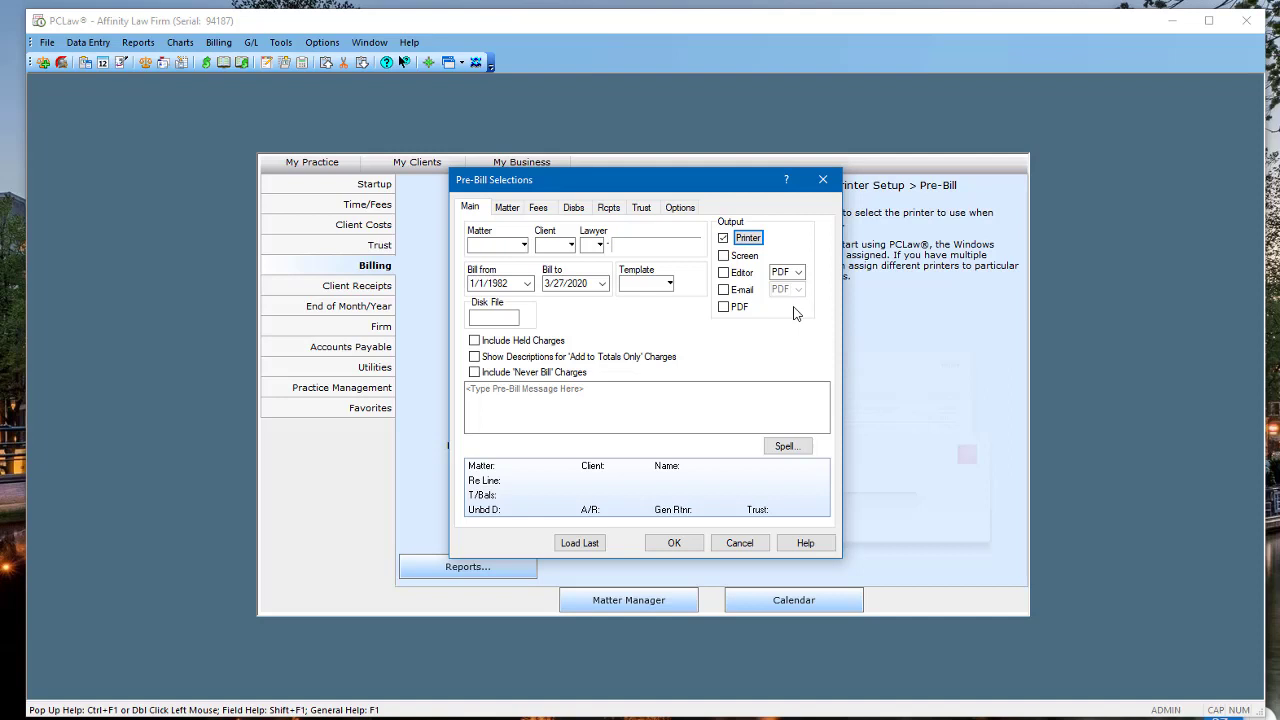
{"action": "double_click", "coordinate": [744, 238]}
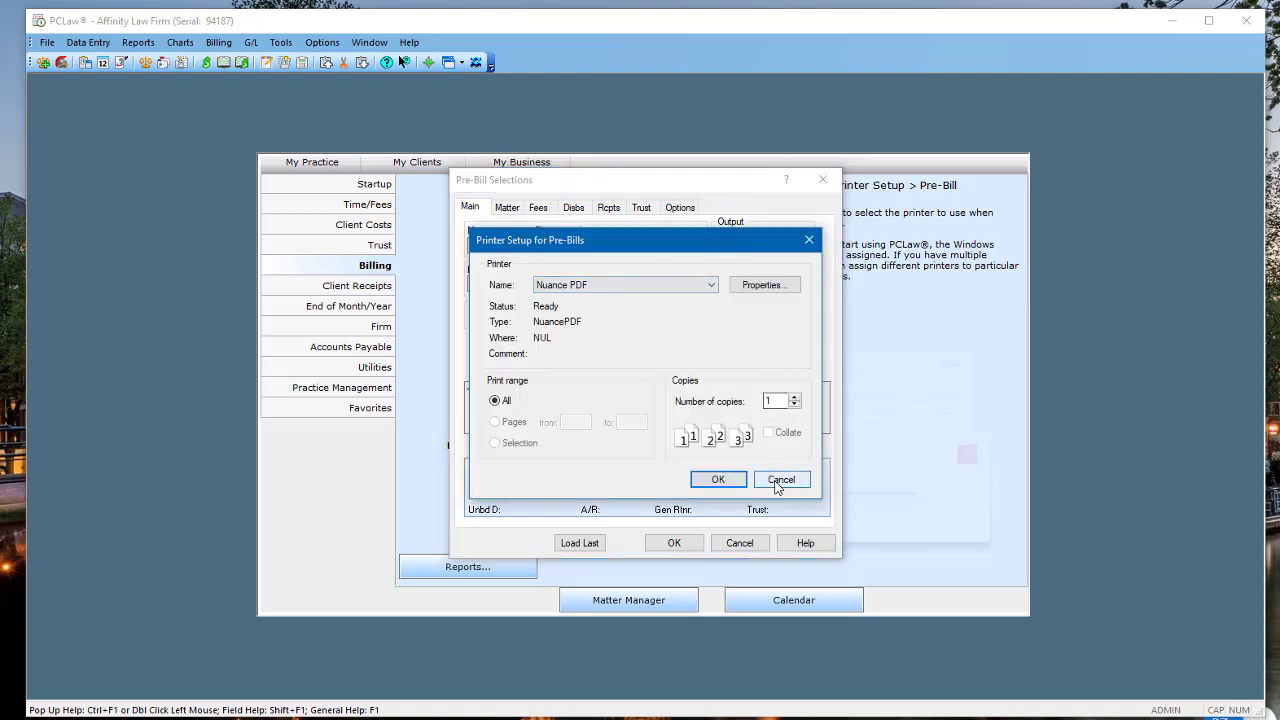
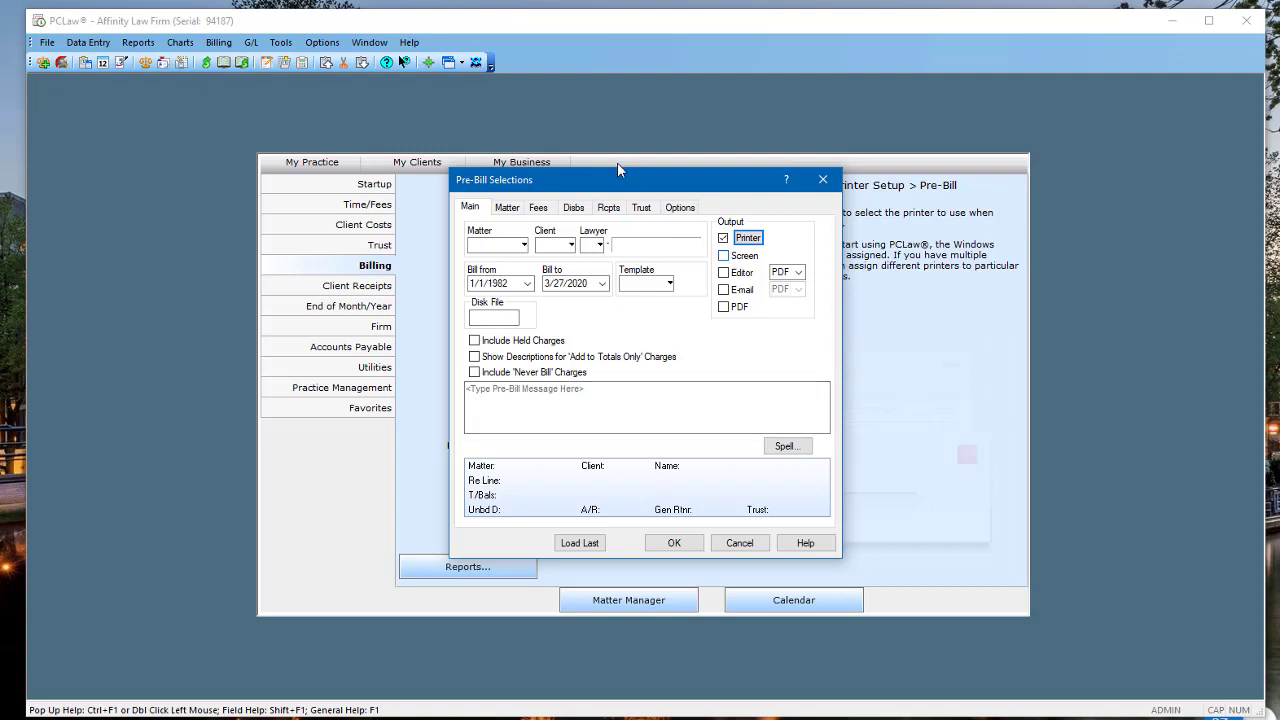
{"action": "left_click", "coordinate": [674, 543]}
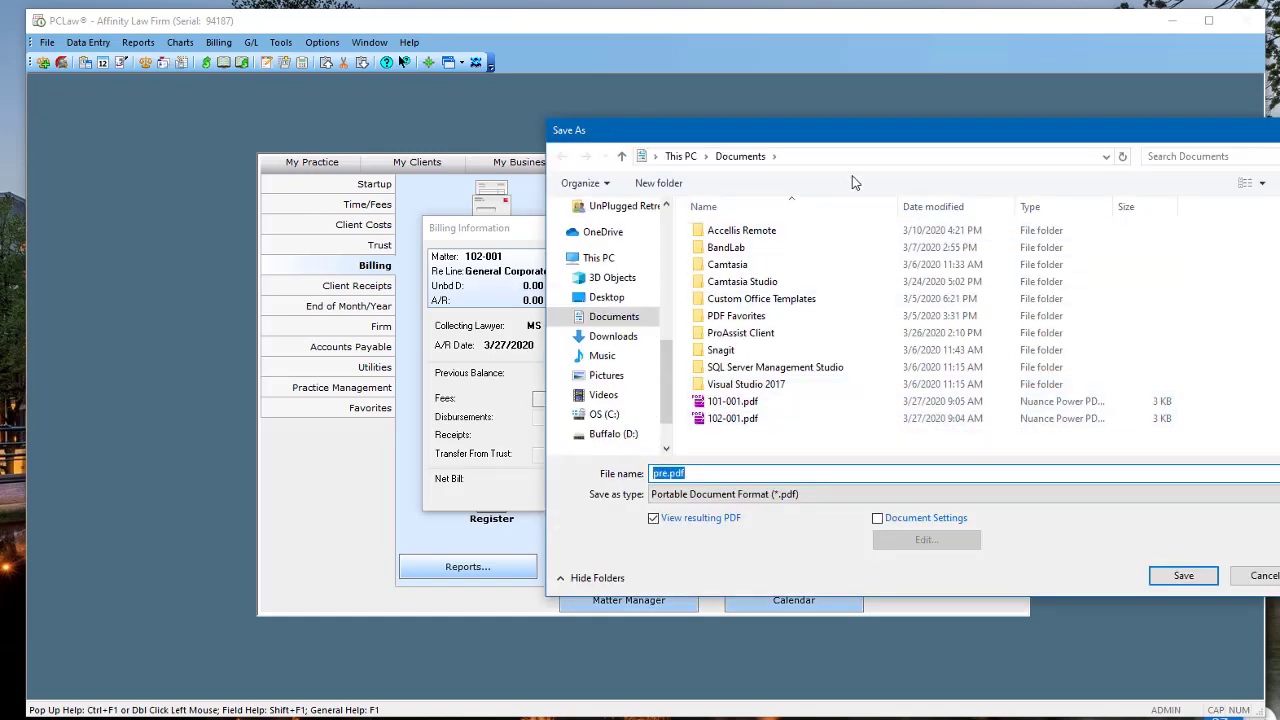
Create a folder named Sams Prebills in Documents for the pre-bill PDFs
{"action": "left_click_drag", "start_coordinate": [868, 140], "coordinate": [624, 155]}
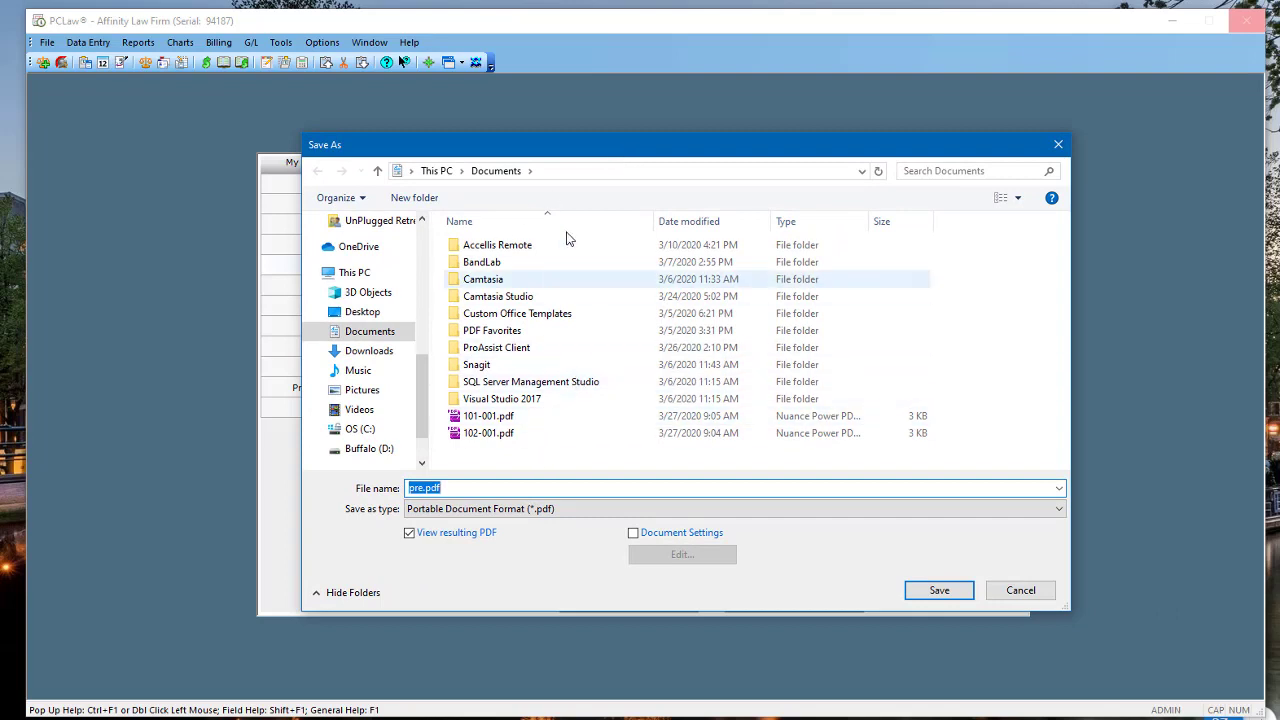
{"action": "right_click", "coordinate": [947, 258]}
{"action": "mouse_move", "coordinate": [900, 435]}
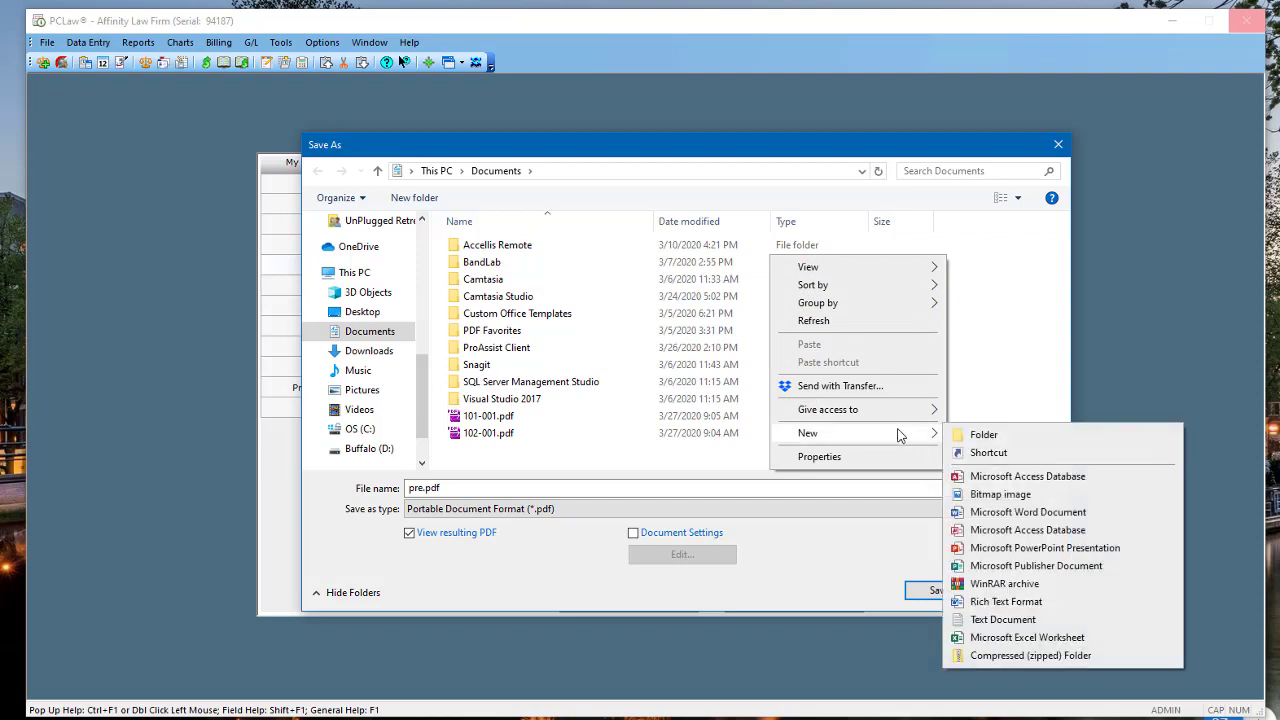
{"action": "left_click", "coordinate": [977, 434]}
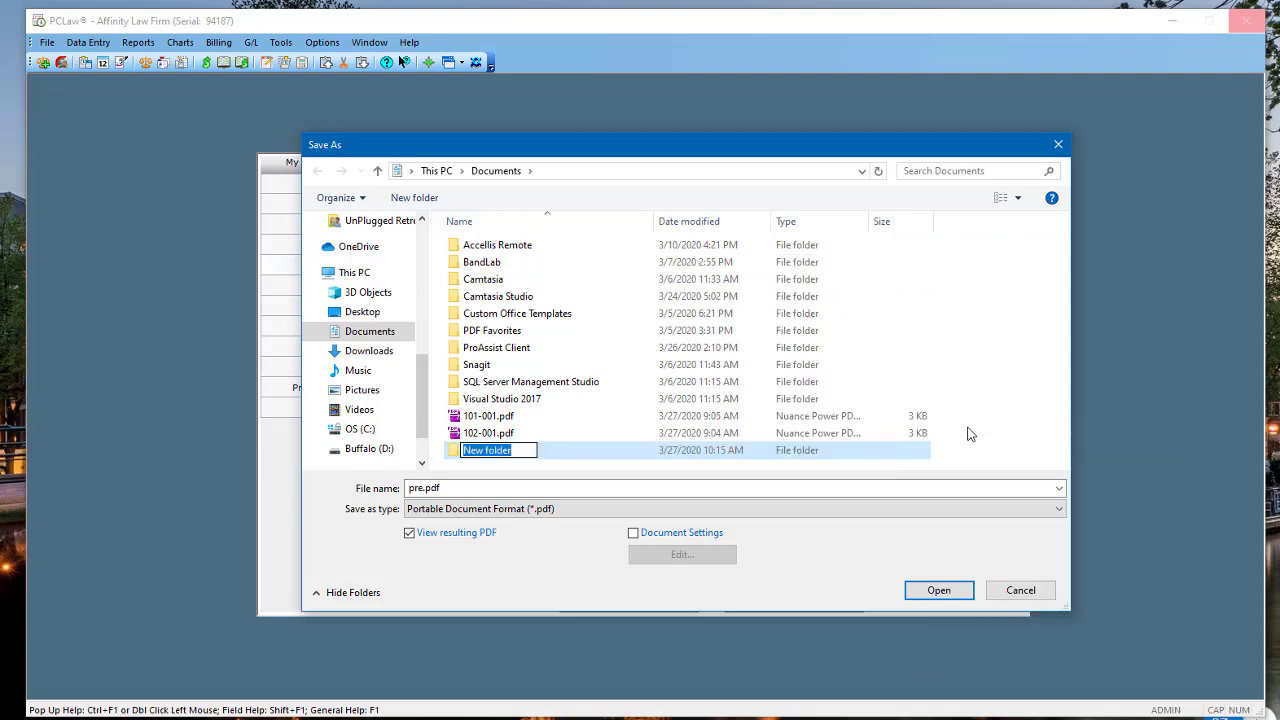
{"action": "type", "text": "Sams"}
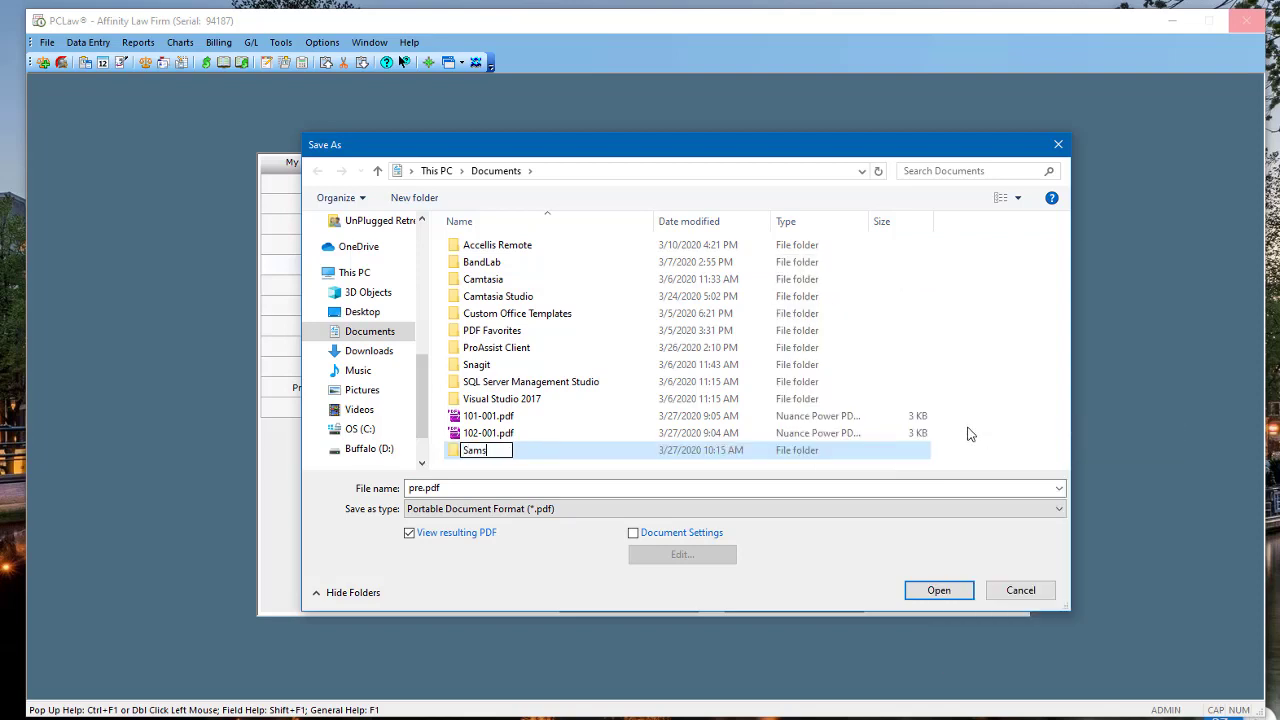
{"action": "type", "text": " Prebills"}
{"action": "key", "text": "Return"}
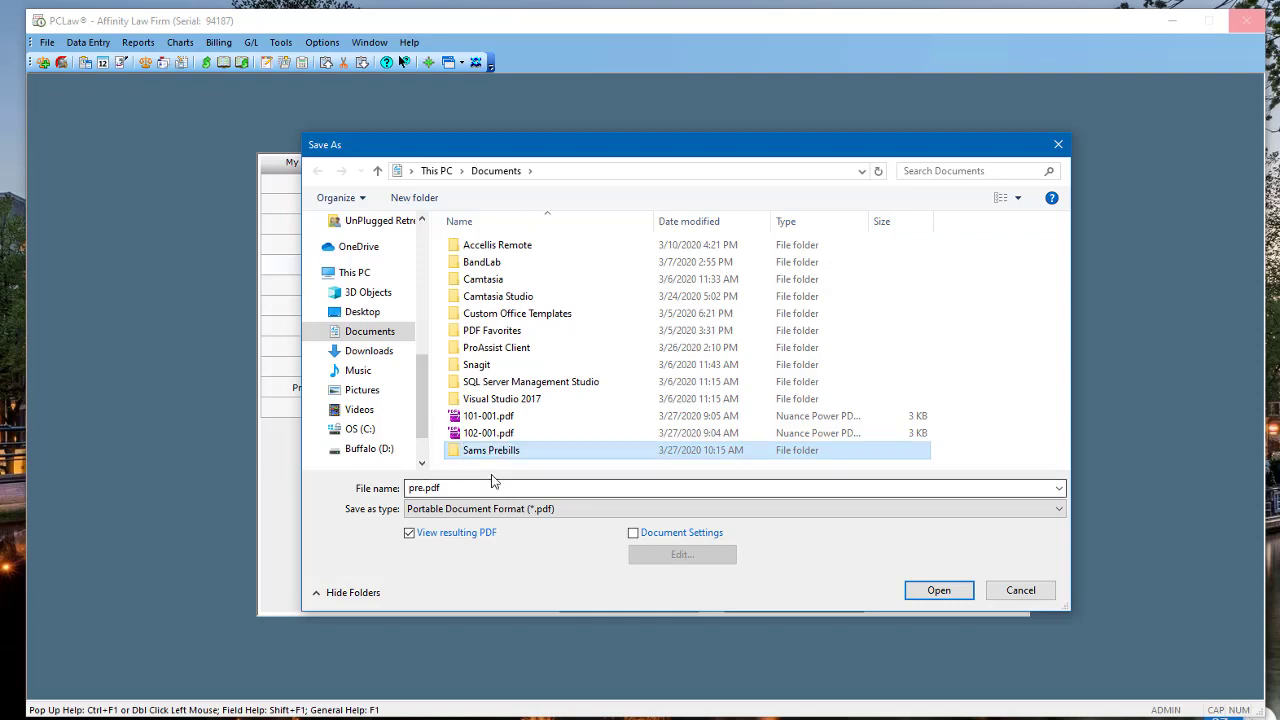
{"action": "left_click", "coordinate": [488, 433]}
{"action": "double_click", "coordinate": [490, 450]}
{"action": "double_click", "coordinate": [481, 487]}
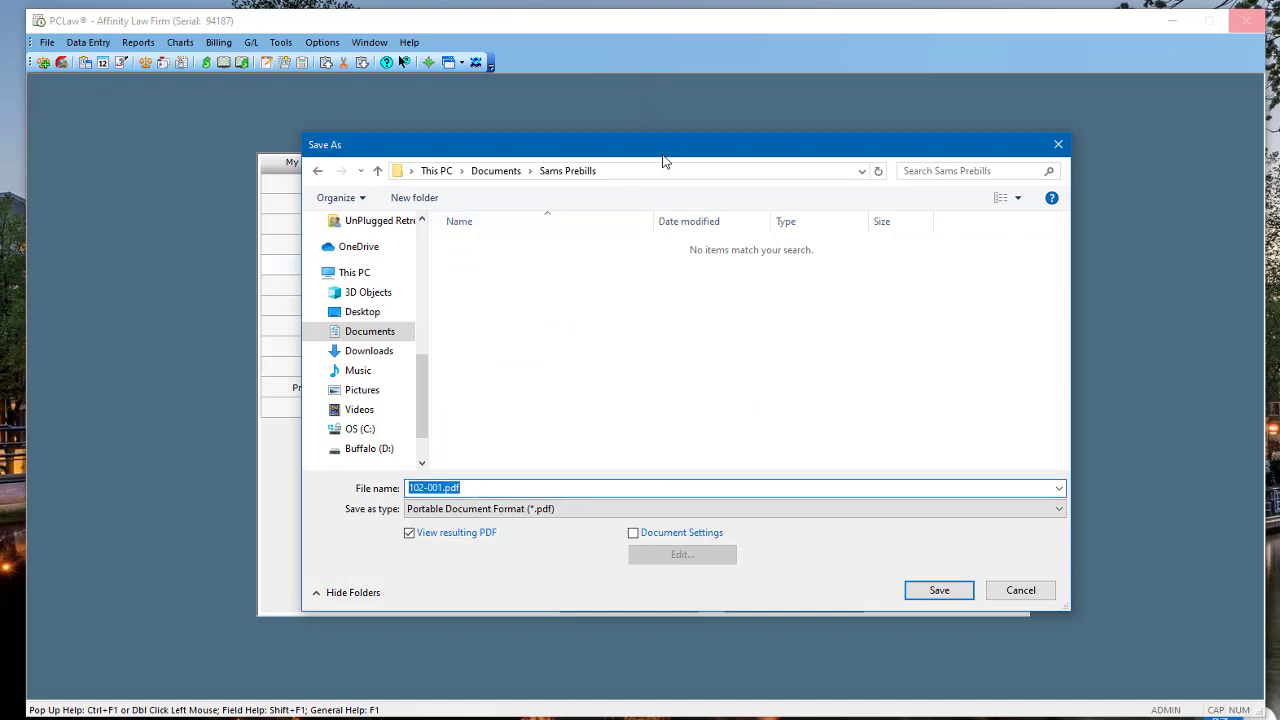
{"action": "left_click_drag", "start_coordinate": [669, 150], "coordinate": [757, 289]}
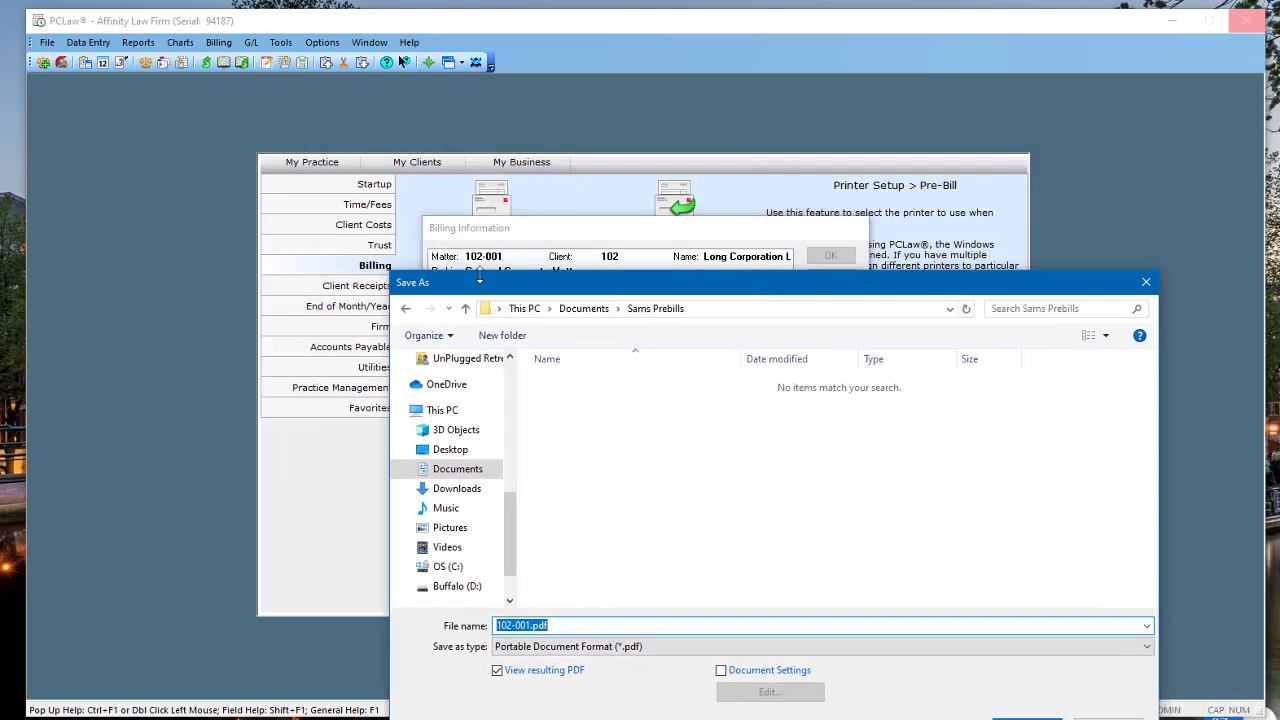
{"action": "type", "text": "102-001"}
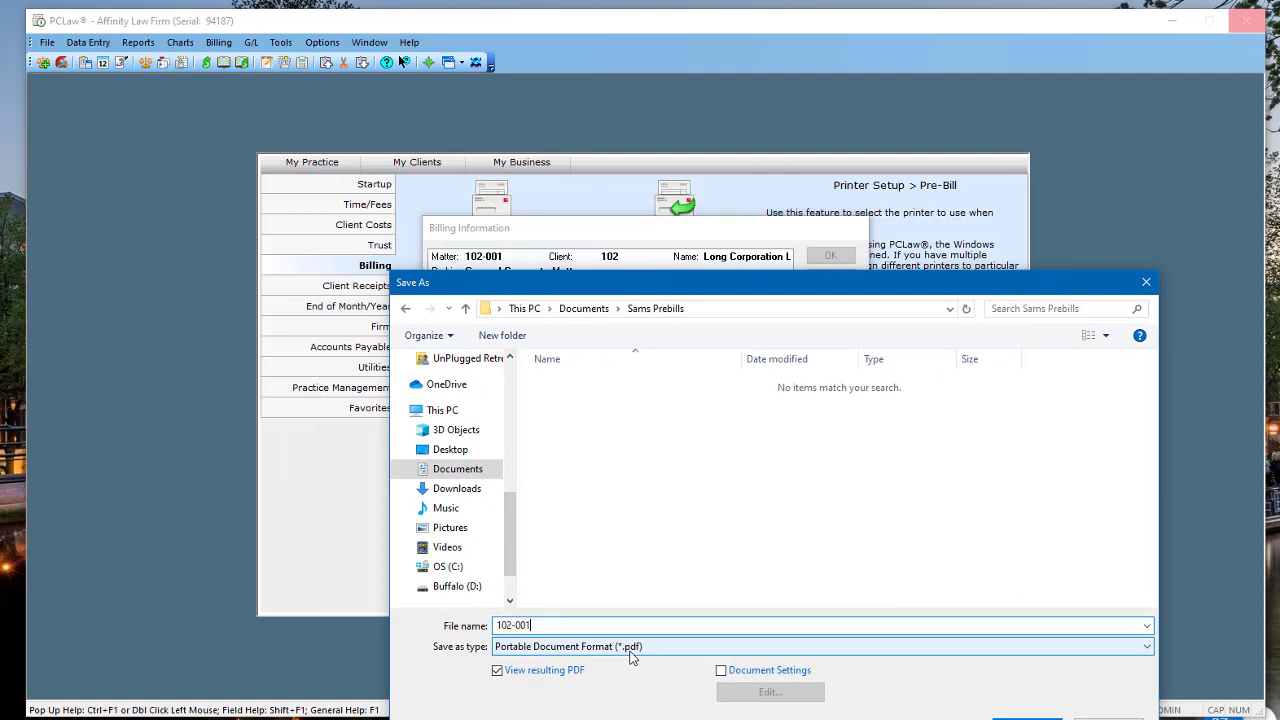
{"action": "type", "text": "(2020-03-27).PDF"}
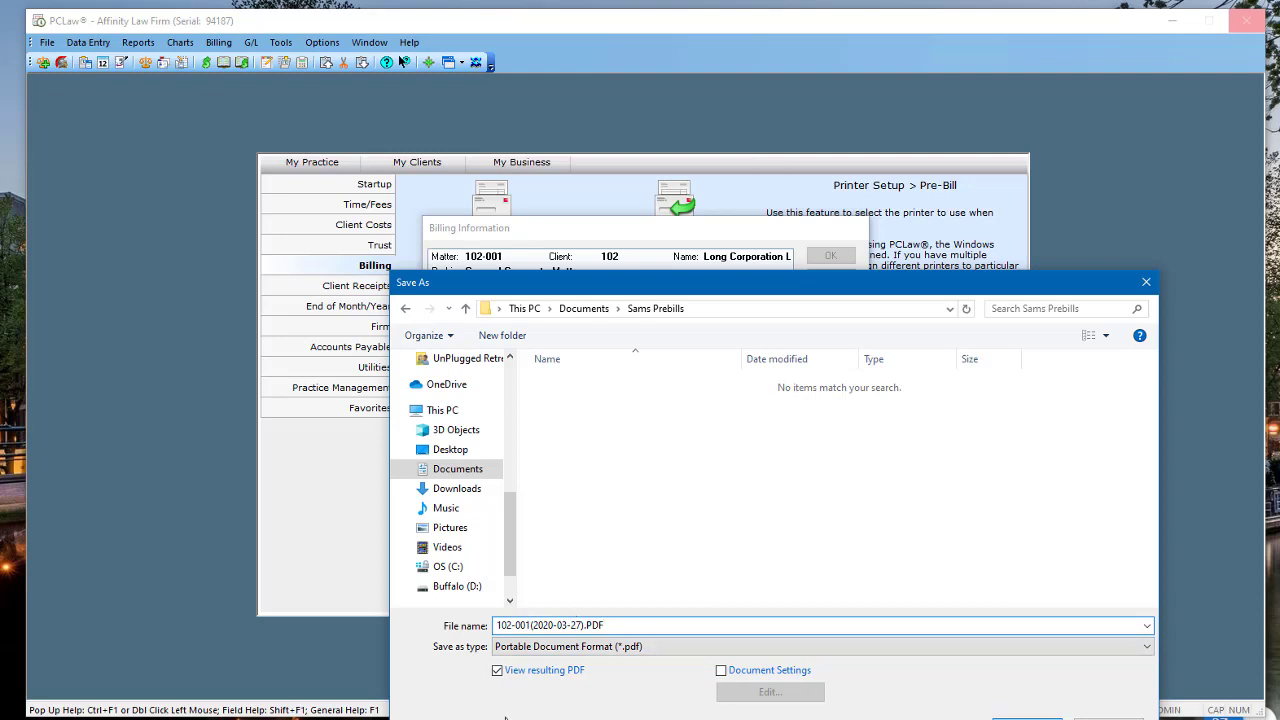
{"action": "left_click", "coordinate": [498, 671]}
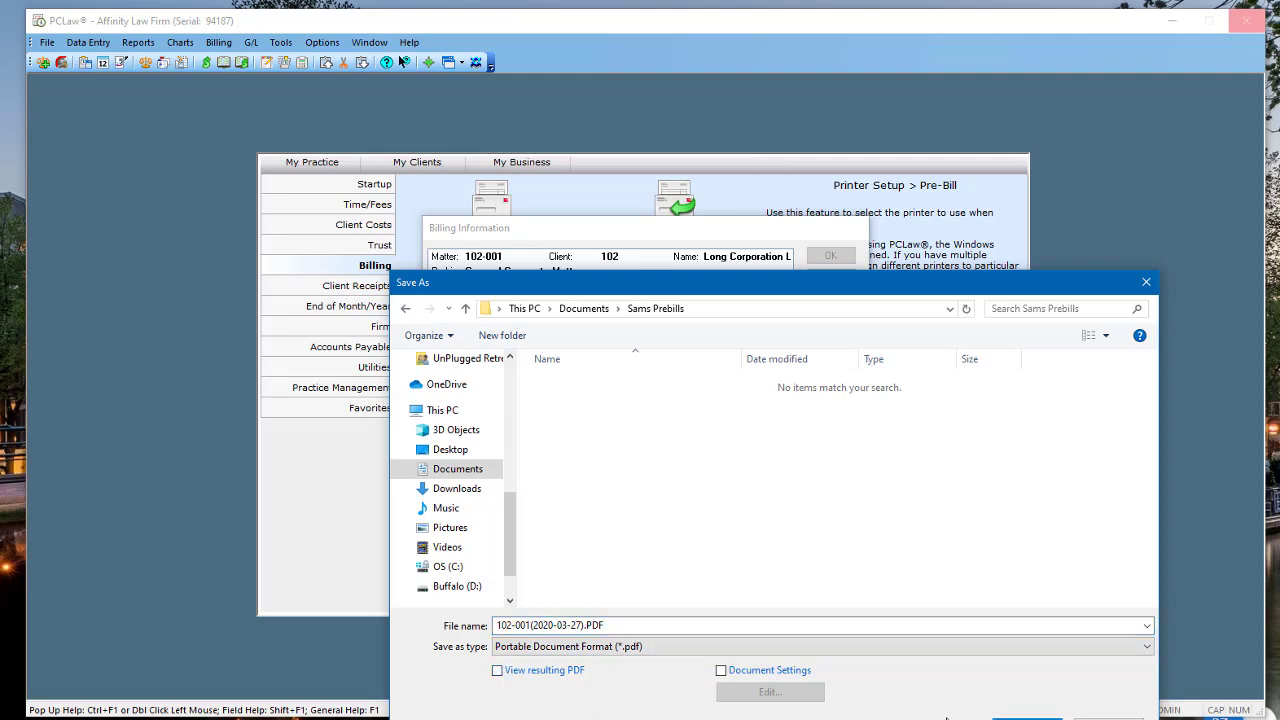
{"action": "left_click", "coordinate": [1020, 717]}
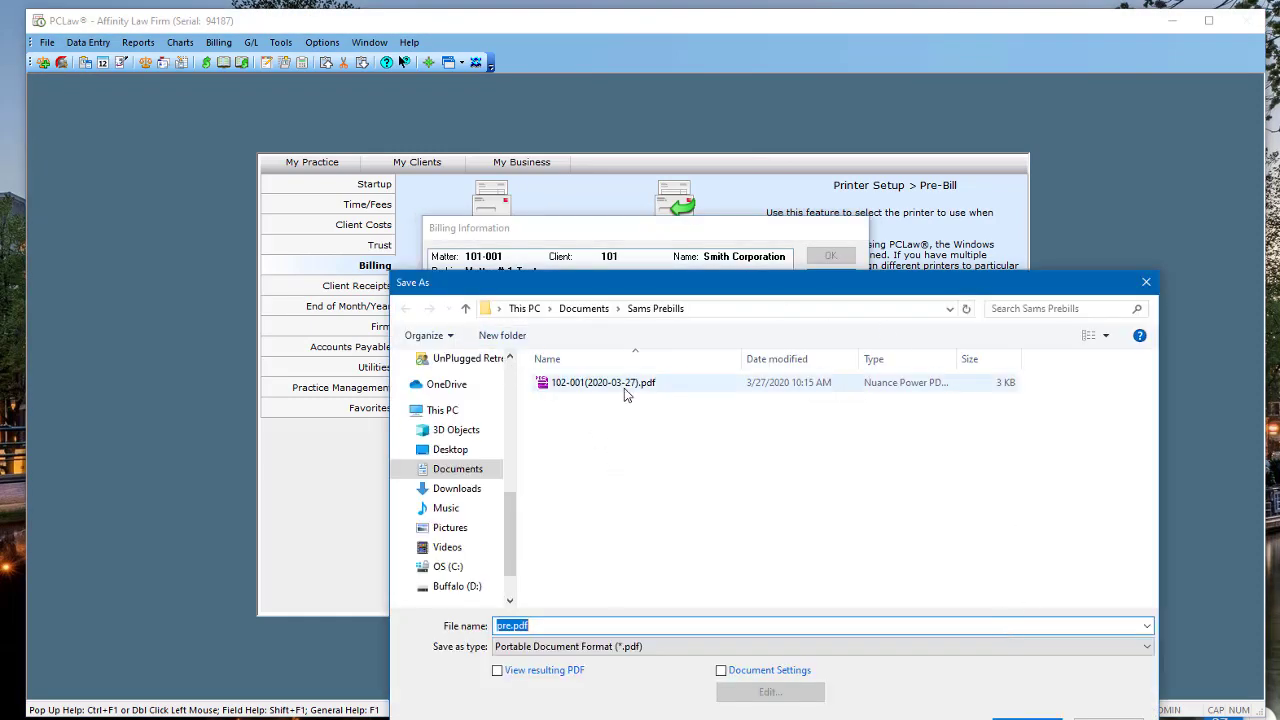
{"action": "left_click", "coordinate": [627, 390]}
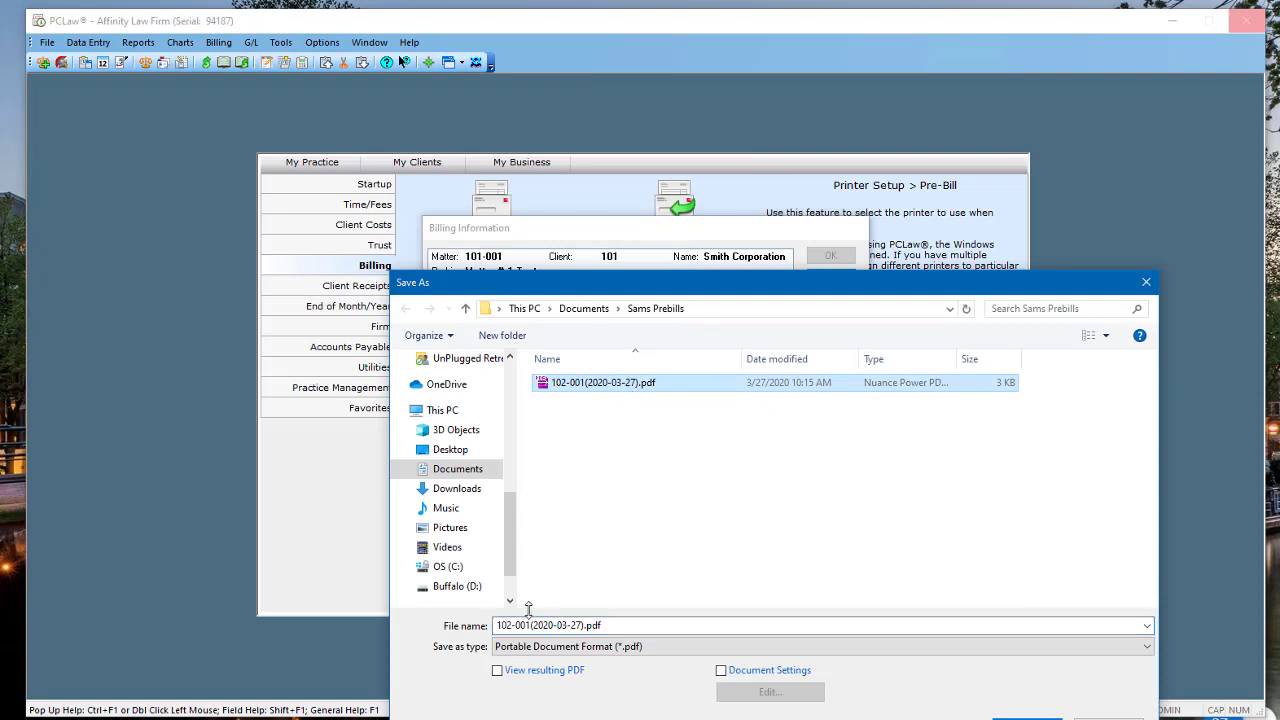
{"action": "left_click", "coordinate": [511, 624]}
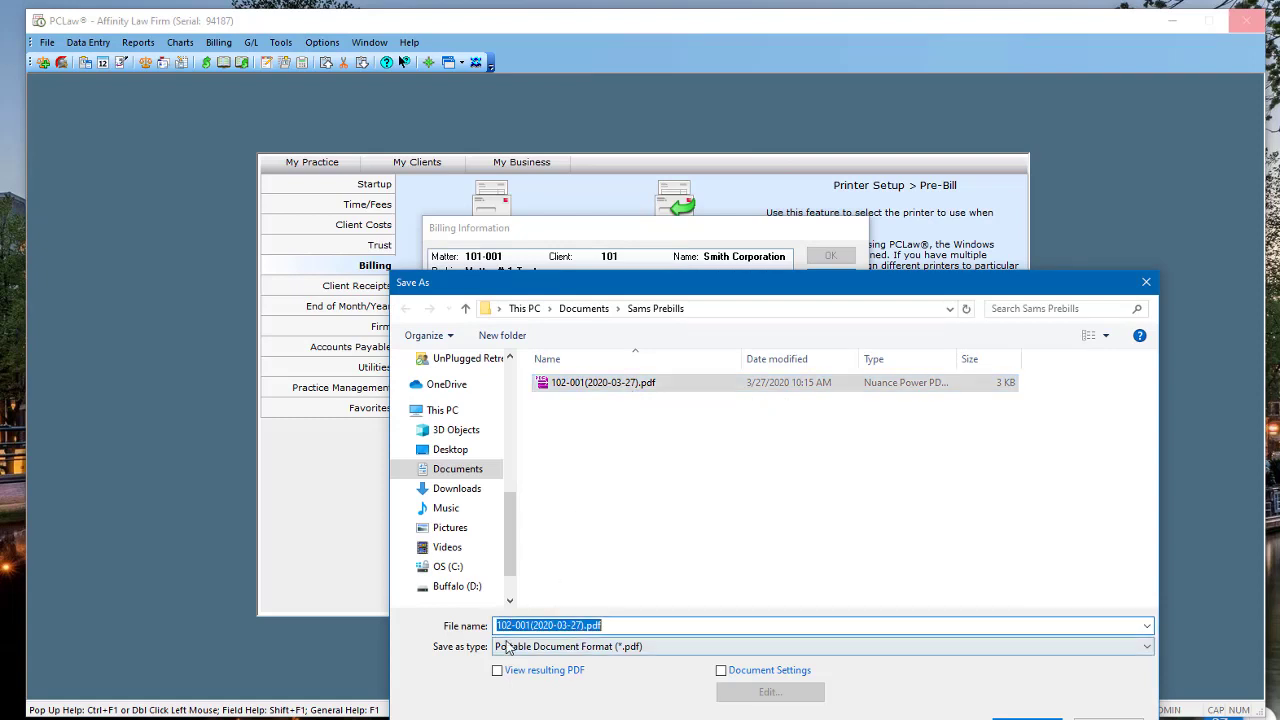
{"action": "left_click", "coordinate": [509, 625]}
{"action": "type", "text": "1"}
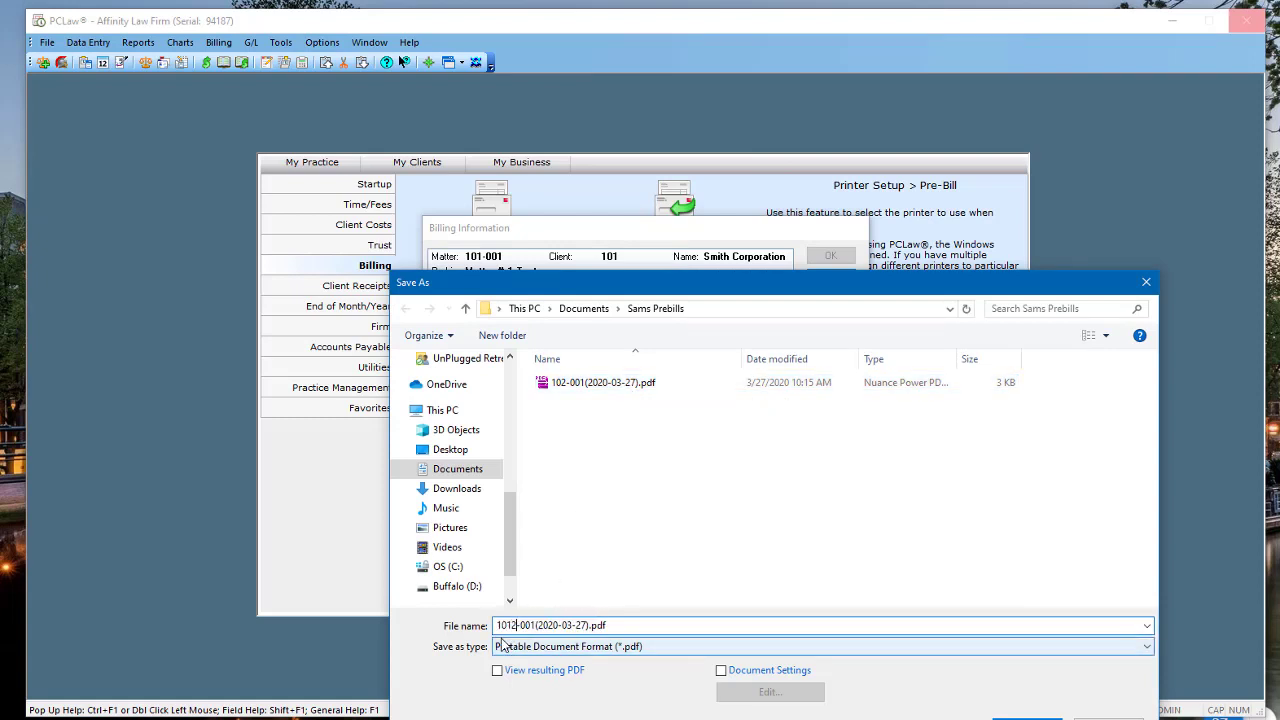
{"action": "key", "text": "Delete"}
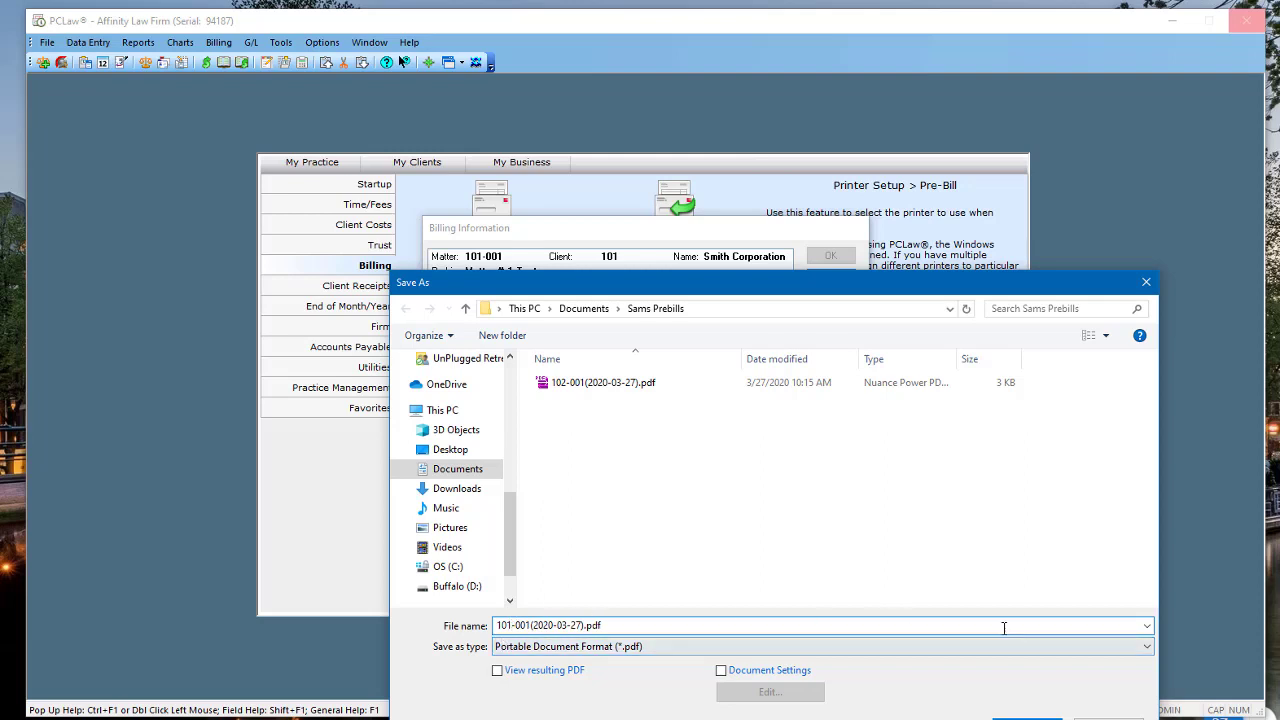
{"action": "left_click", "coordinate": [1027, 719]}
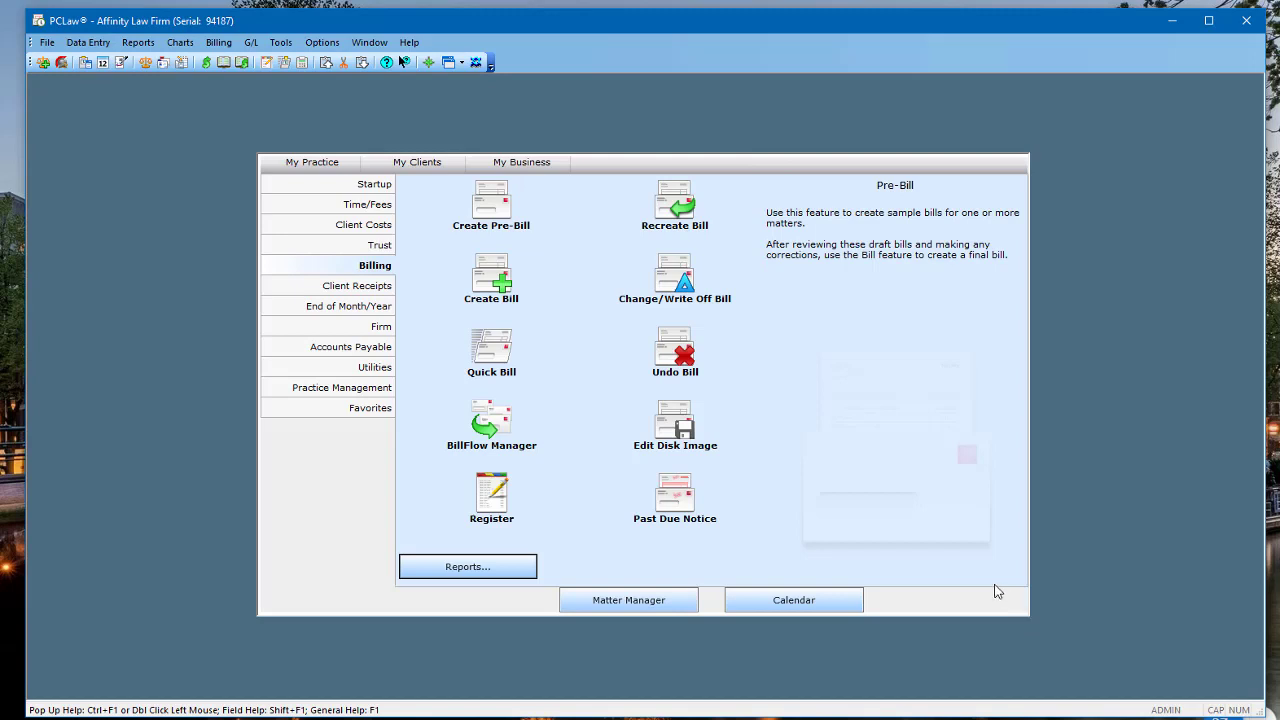
Switch to File Explorer and open the Sams Prebills folder in Documents
{"action": "left_click", "coordinate": [401, 62]}
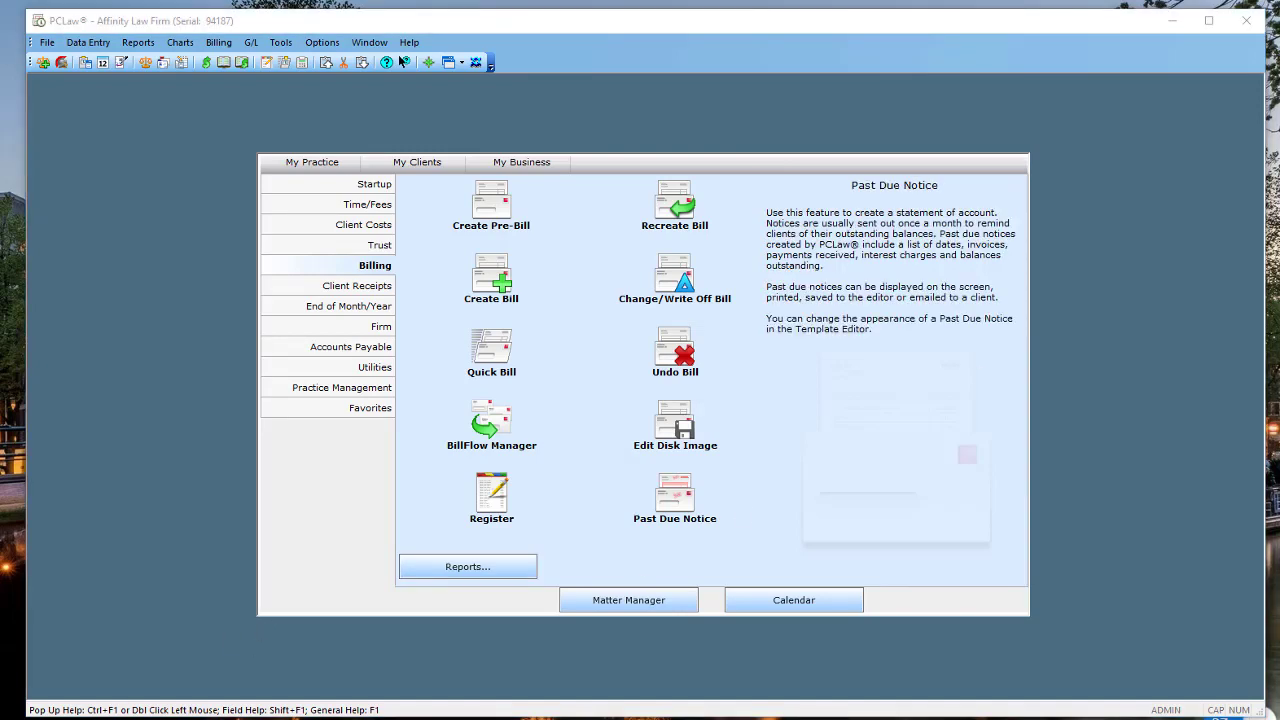
{"action": "left_click_drag", "start_coordinate": [1115, 12], "coordinate": [523, 40]}
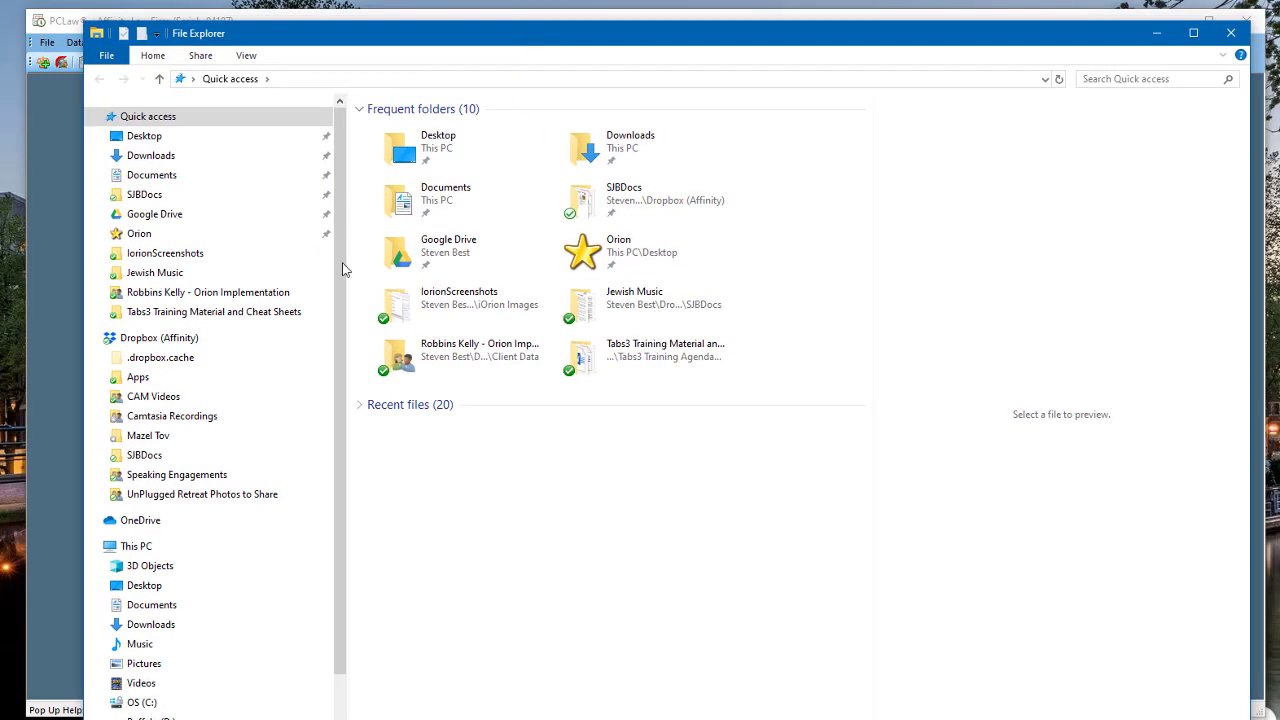
{"action": "left_click", "coordinate": [158, 607]}
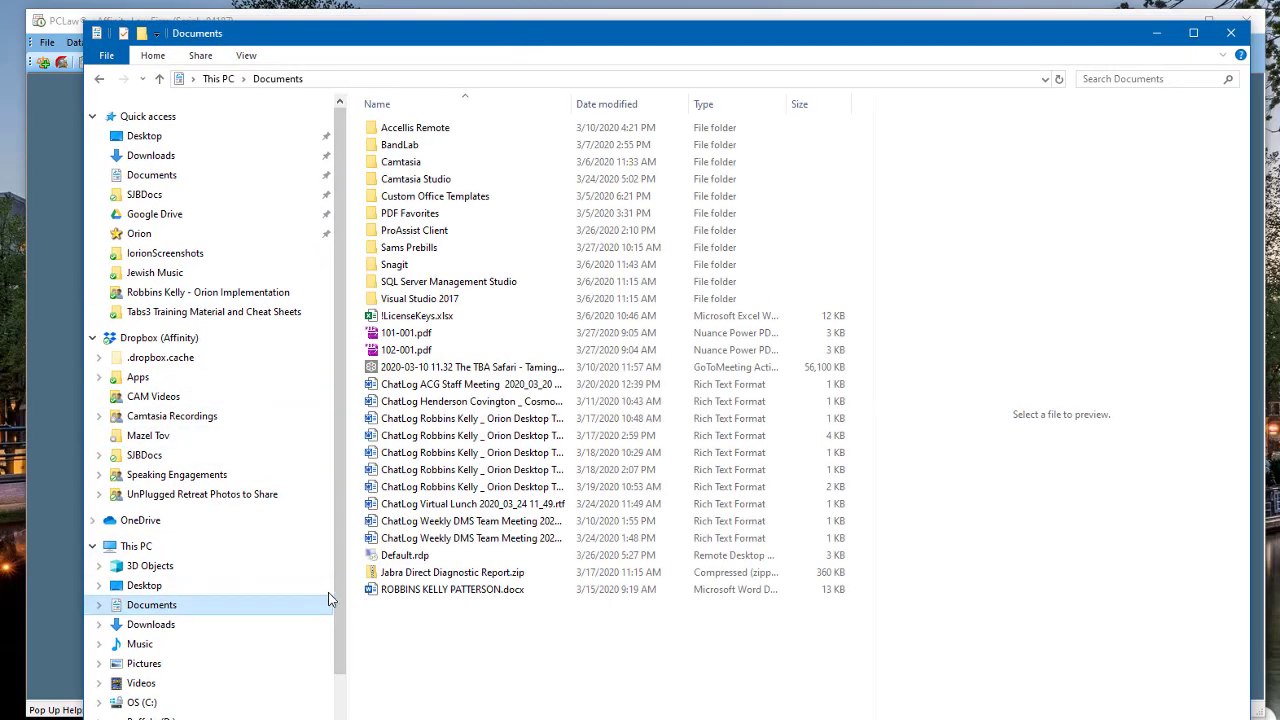
{"action": "double_click", "coordinate": [425, 252]}
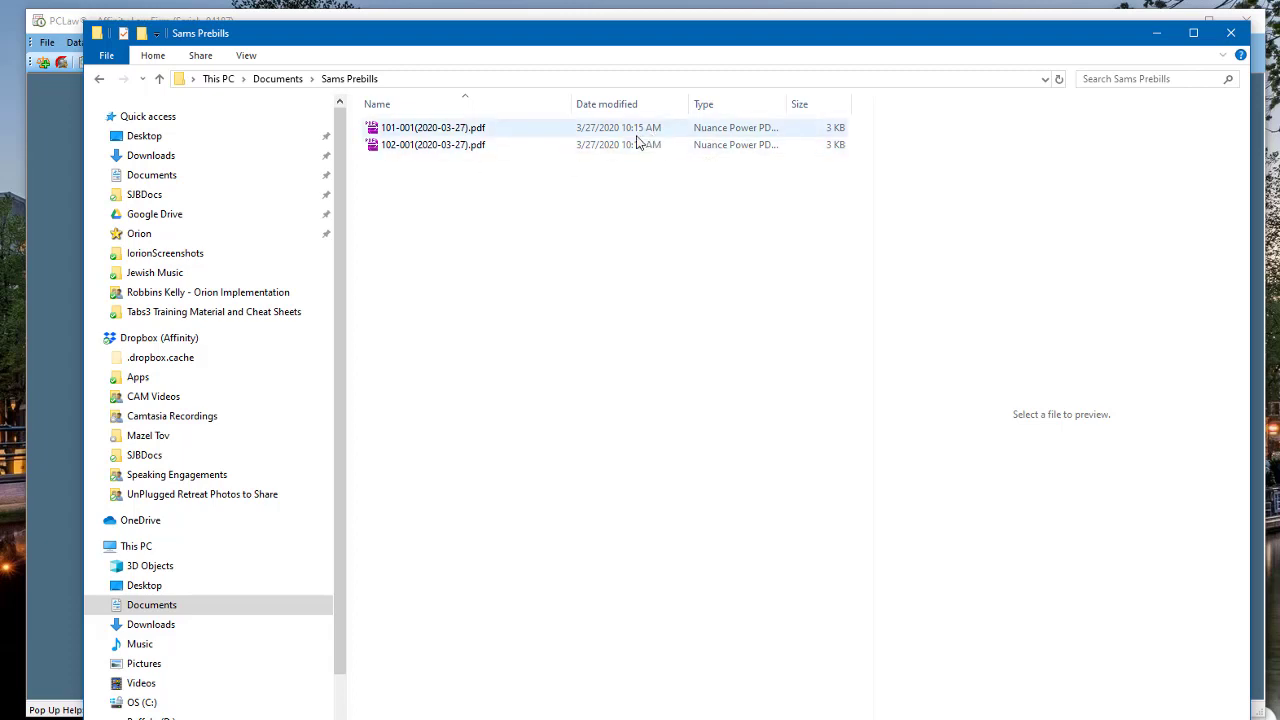
{"action": "left_click", "coordinate": [410, 128]}
{"action": "left_click", "coordinate": [458, 148], "text": "shift"}
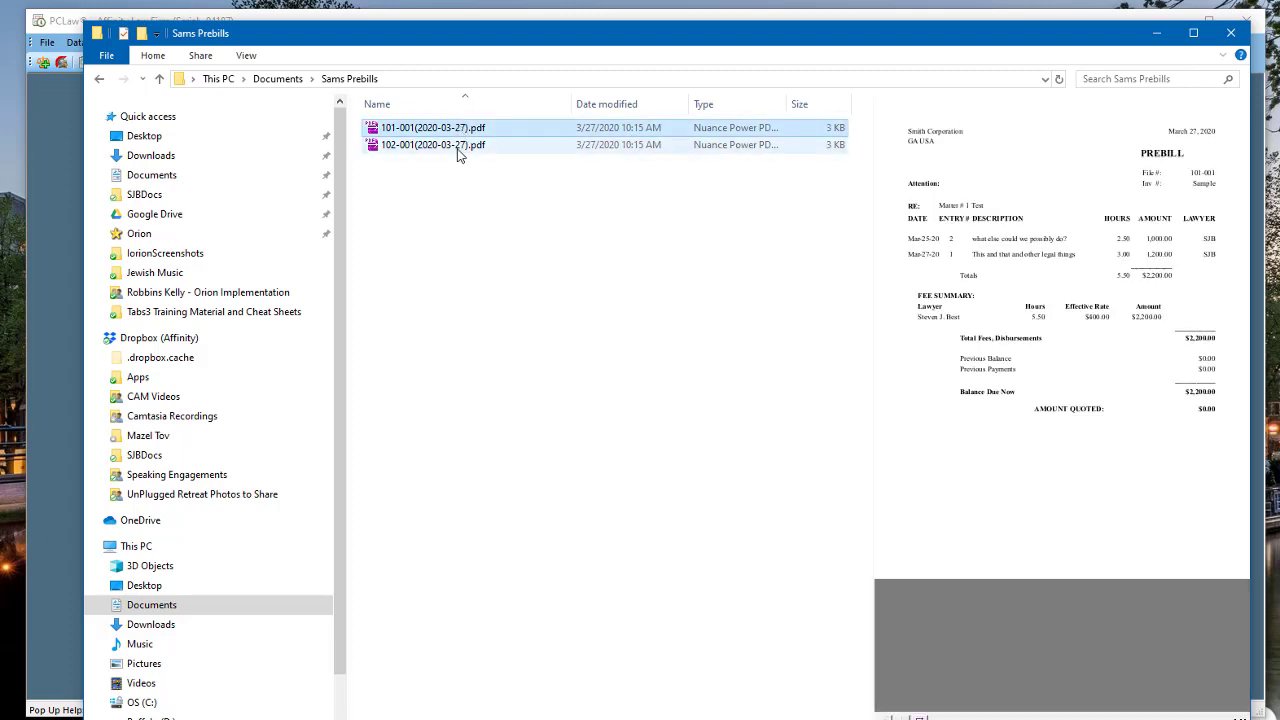
{"action": "right_click", "coordinate": [459, 155]}
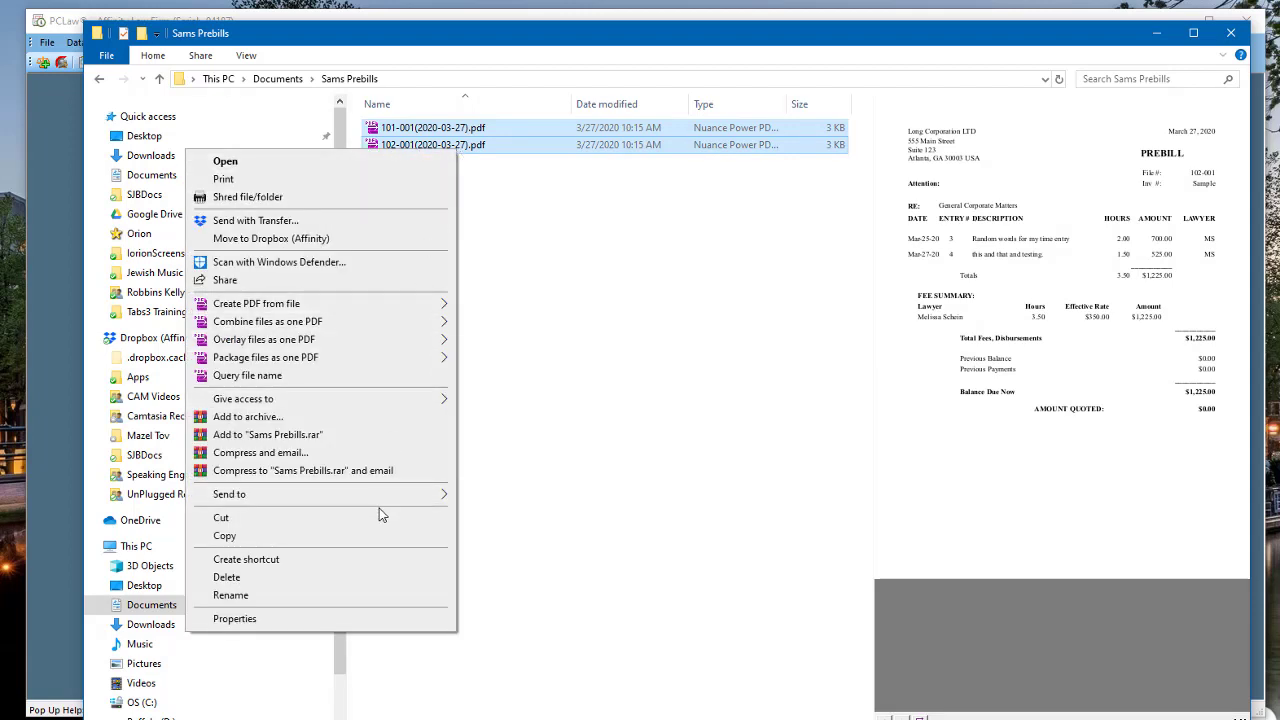
{"action": "mouse_move", "coordinate": [400, 495]}
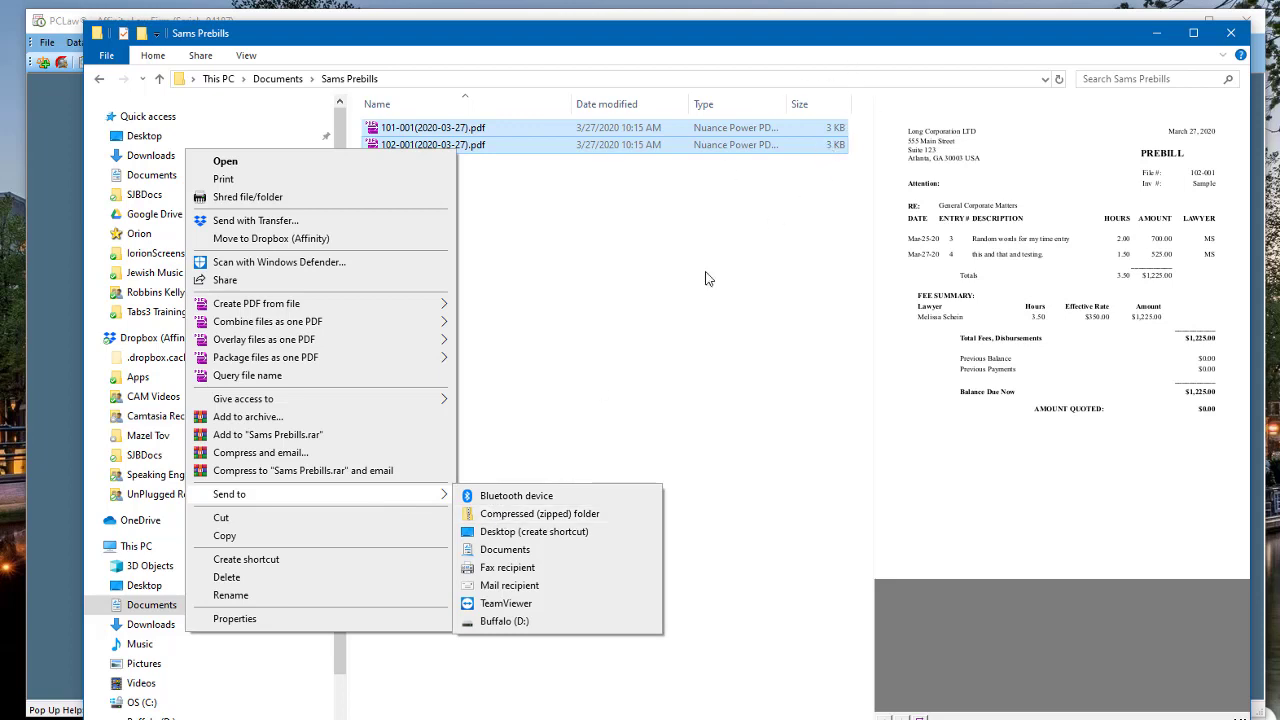
{"action": "left_click", "coordinate": [627, 345]}
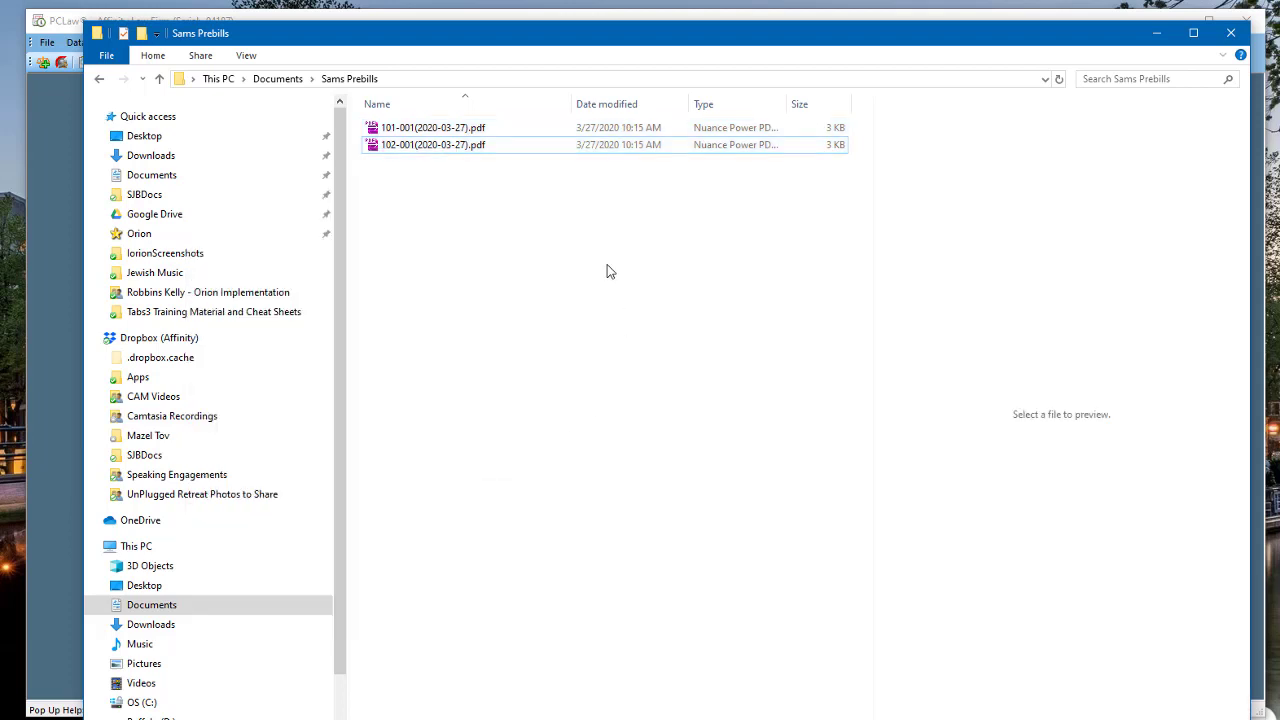
Send both pre-bill PDFs to a mail recipient as attachments and enter the recipient's e-mail address in the new Outlook message
{"action": "left_click", "coordinate": [478, 130]}
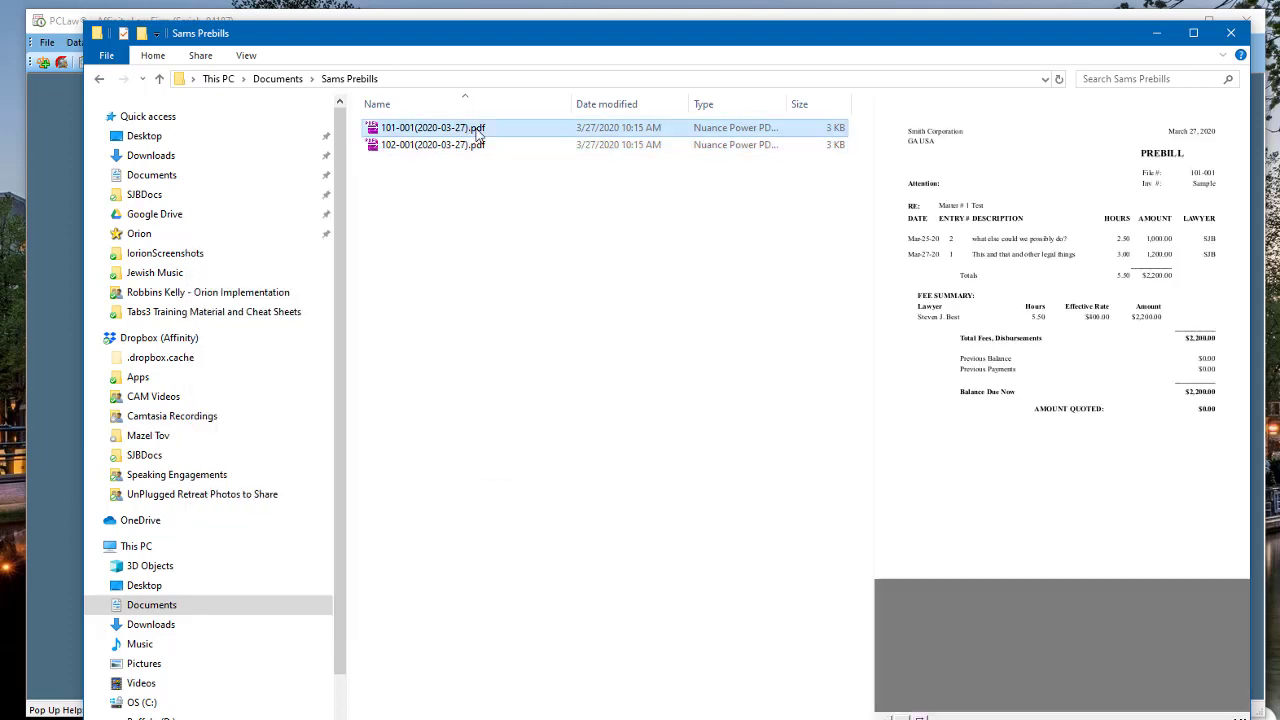
{"action": "left_click", "coordinate": [480, 147]}
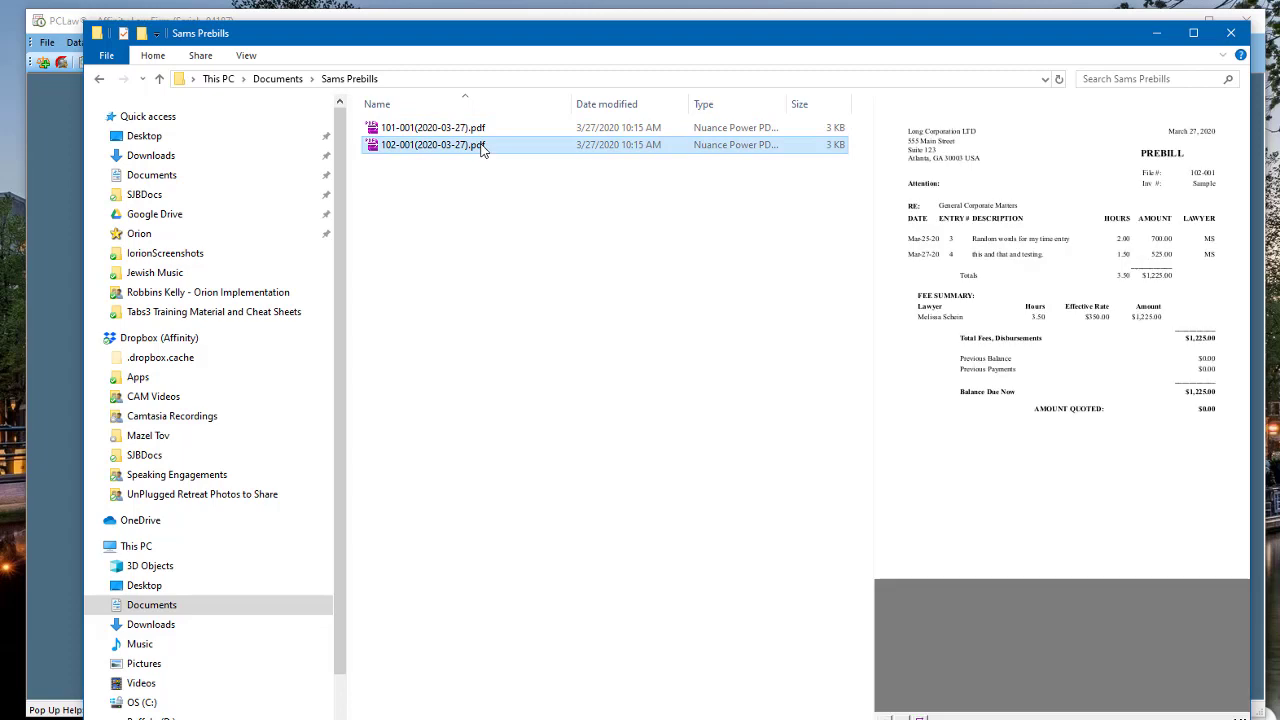
{"action": "left_click", "coordinate": [480, 131], "text": "ctrl"}
{"action": "right_click", "coordinate": [482, 136]}
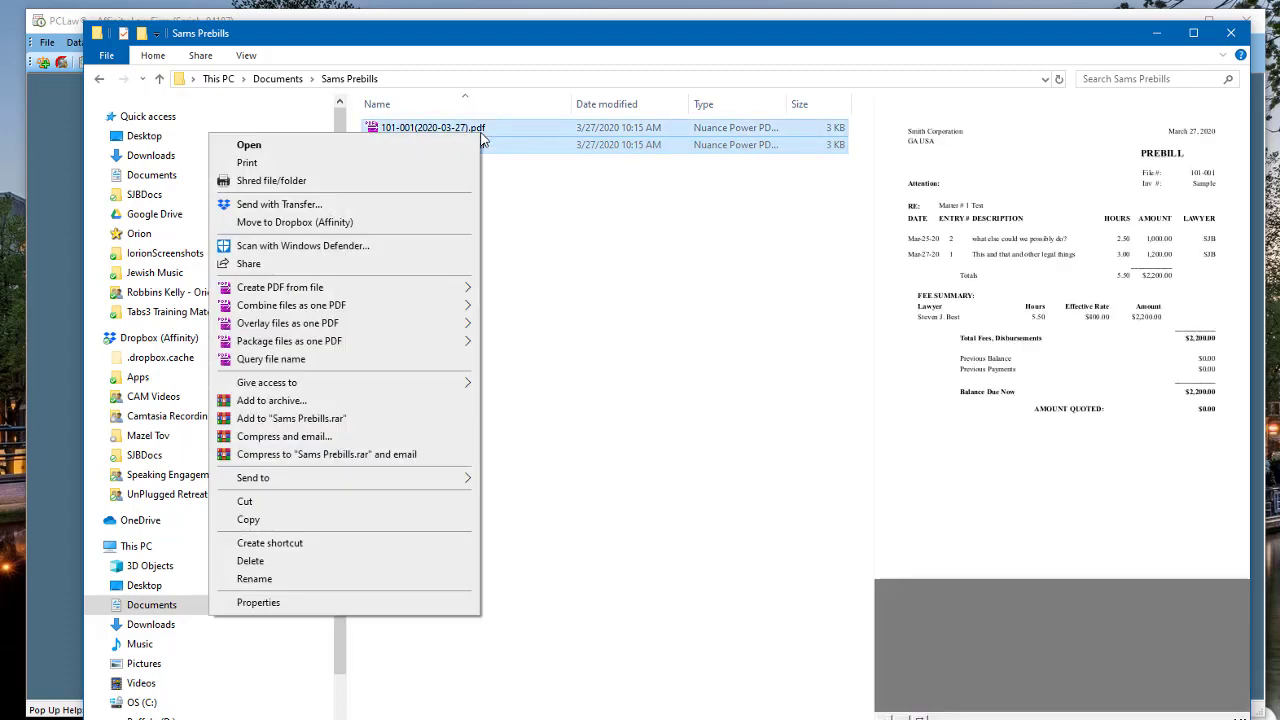
{"action": "mouse_move", "coordinate": [466, 478]}
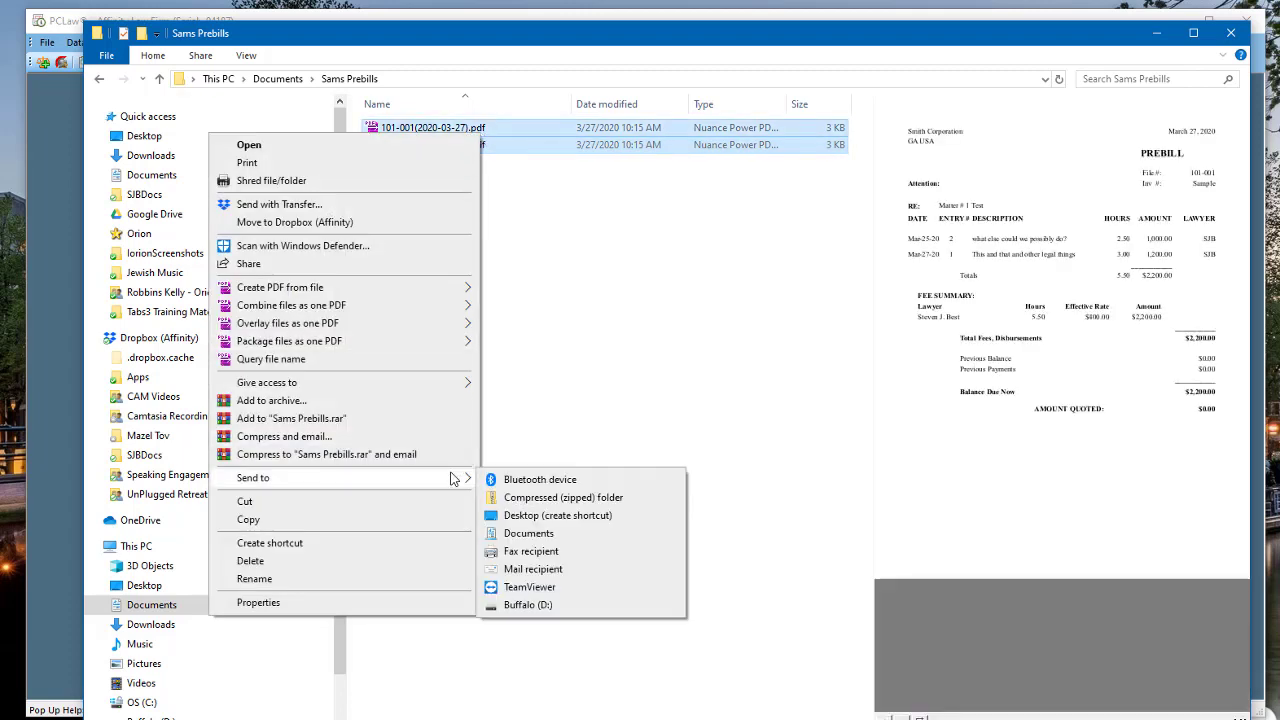
{"action": "left_click", "coordinate": [546, 569]}
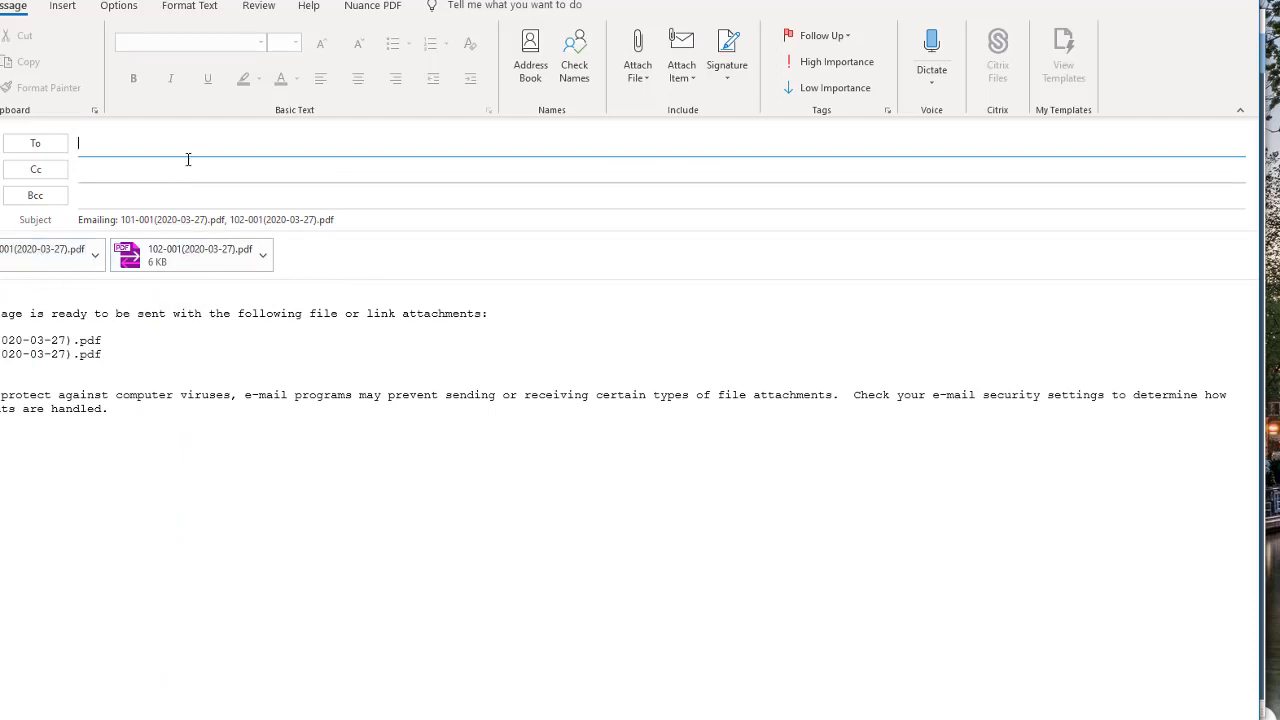
{"action": "type", "text": "SBEST"}
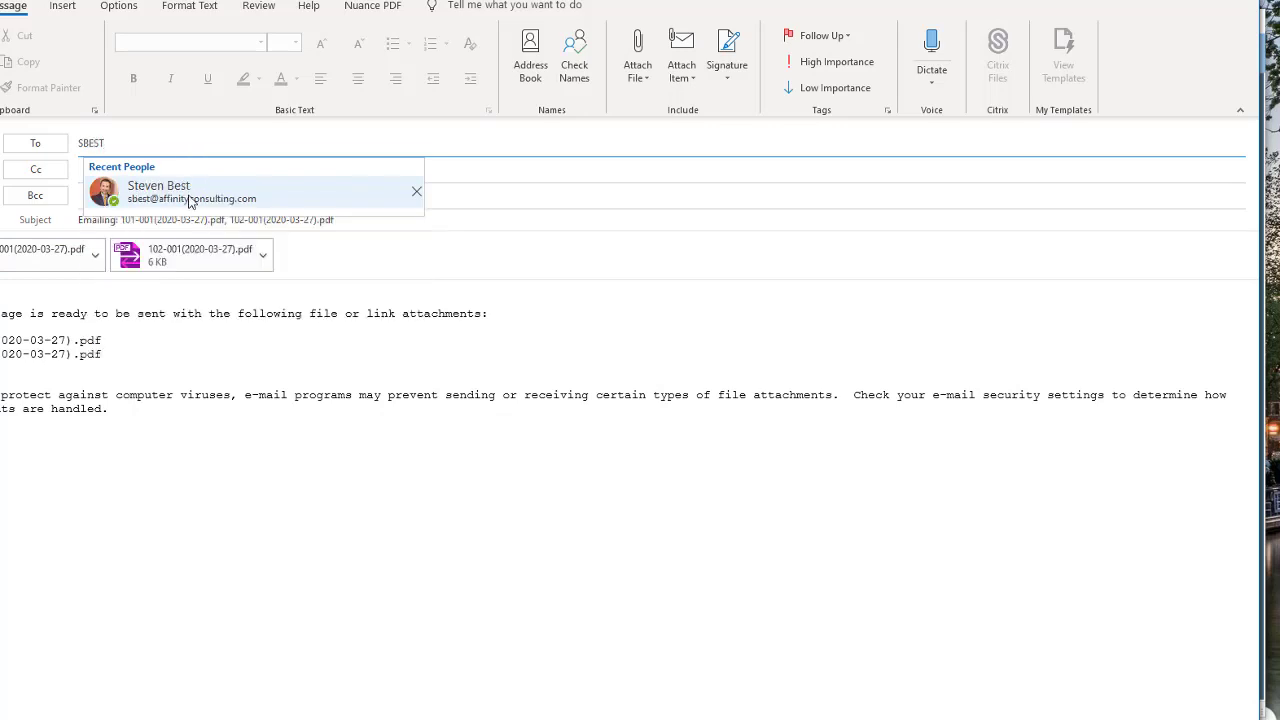
{"action": "left_click", "coordinate": [191, 195]}
Replace the message subject with "March Prebills" and send the e-mail
{"action": "left_click", "coordinate": [355, 225]}
{"action": "key", "text": "ctrl+a"}
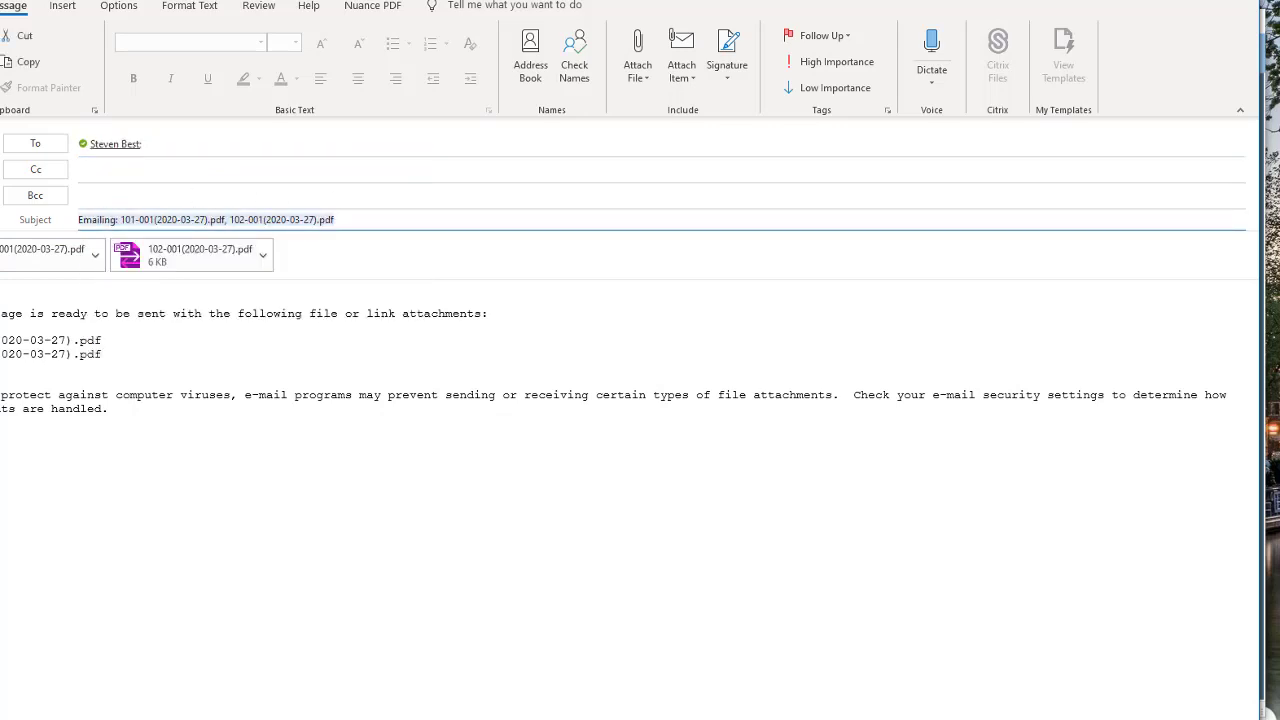
{"action": "type", "text": "mARCH"}
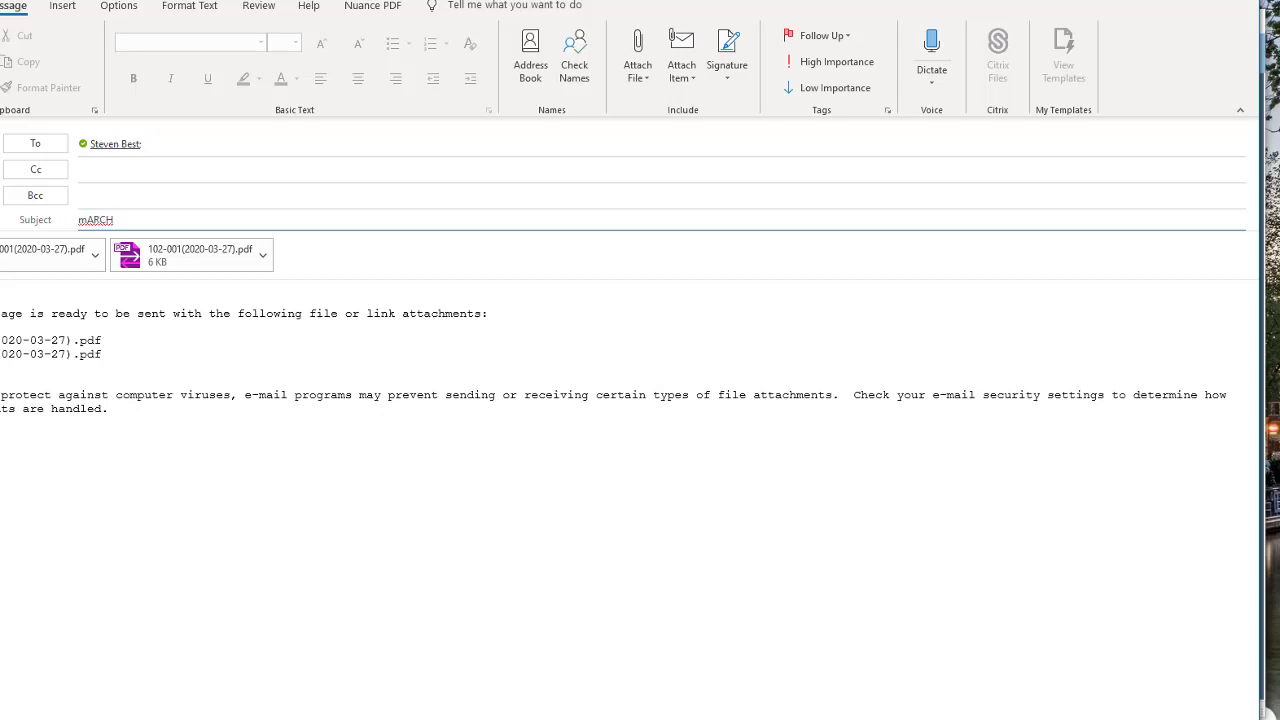
{"action": "key", "text": "BackSpace"}
{"action": "key", "text": "BackSpace"}
{"action": "key", "text": "BackSpace"}
{"action": "key", "text": "BackSpace"}
{"action": "key", "text": "BackSpace"}
{"action": "type", "text": "March Prebills"}
{"action": "key", "text": "alt+s"}
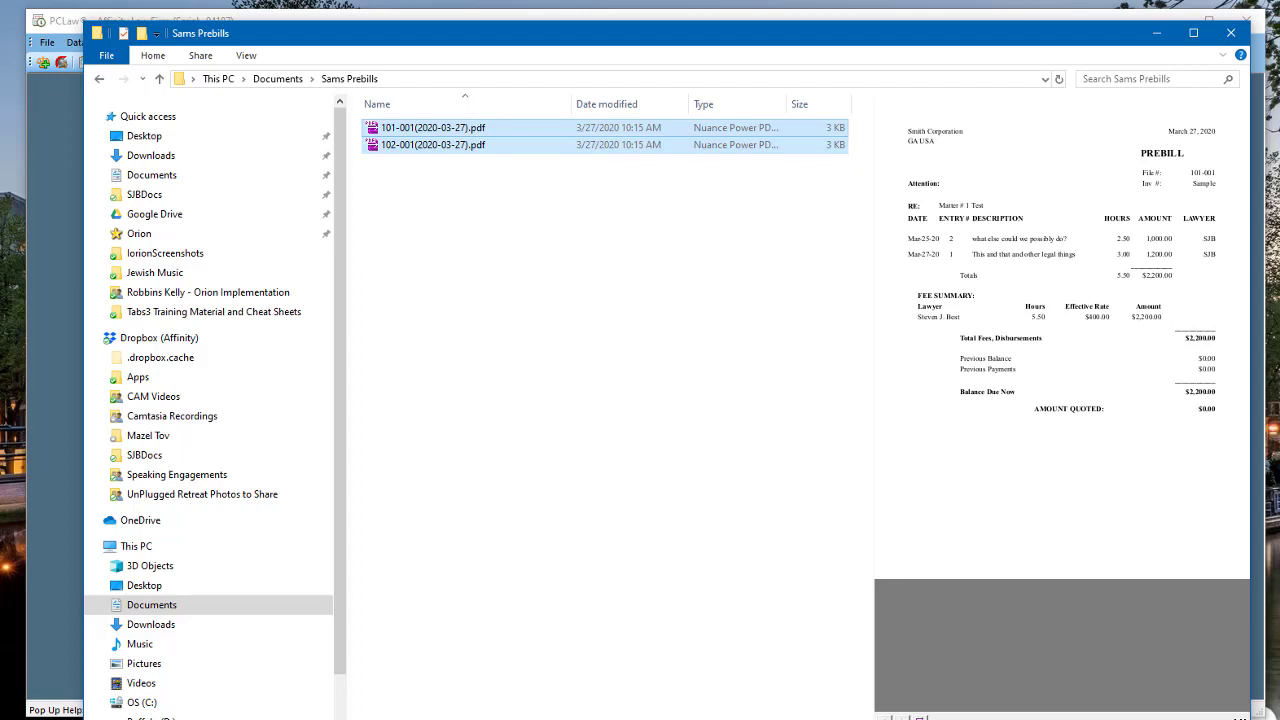
{"action": "left_click", "coordinate": [428, 133]}
{"action": "double_click", "coordinate": [427, 132]}
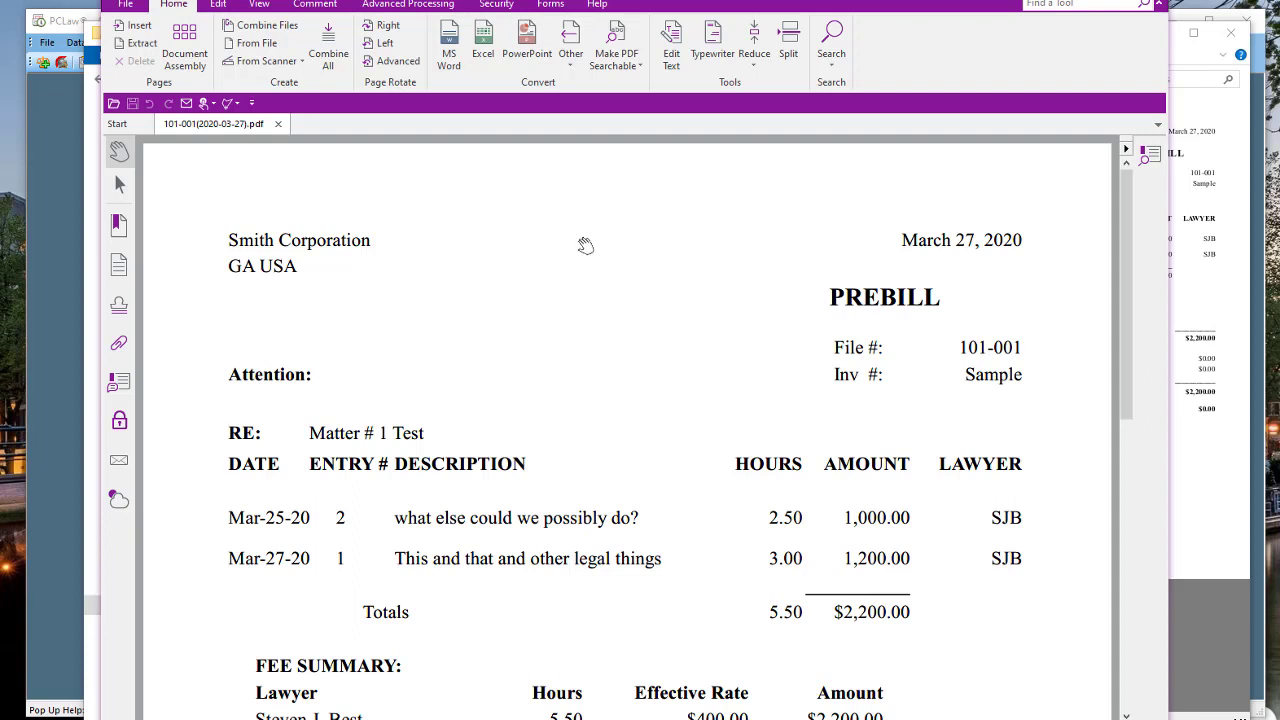
{"action": "left_click", "coordinate": [322, 6]}
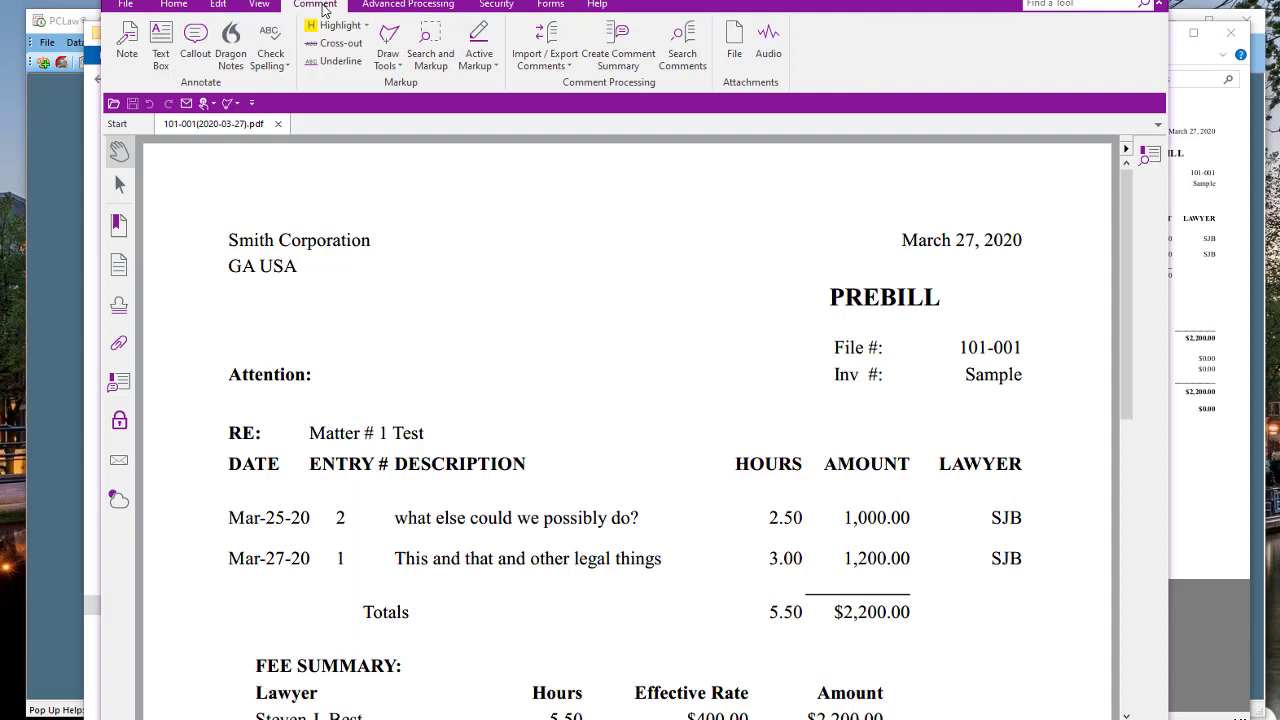
{"action": "left_click", "coordinate": [129, 44]}
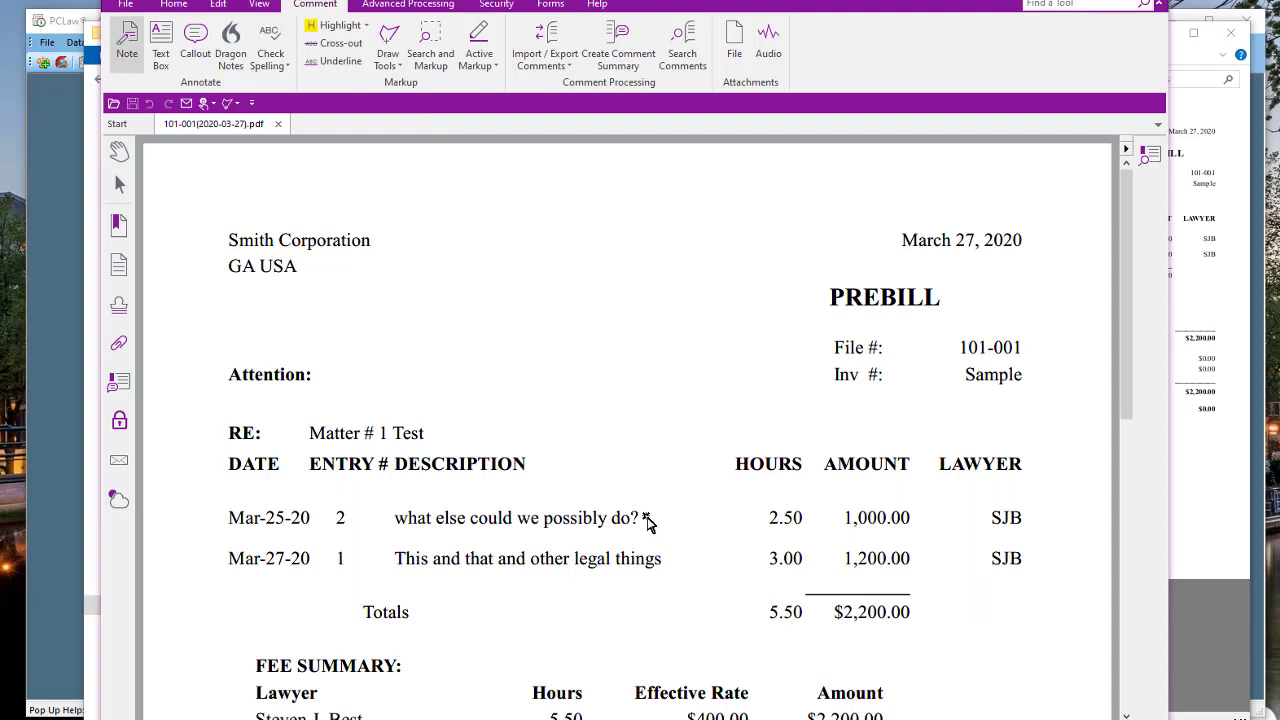
{"action": "left_click", "coordinate": [647, 520]}
{"action": "type", "text": "lease"}
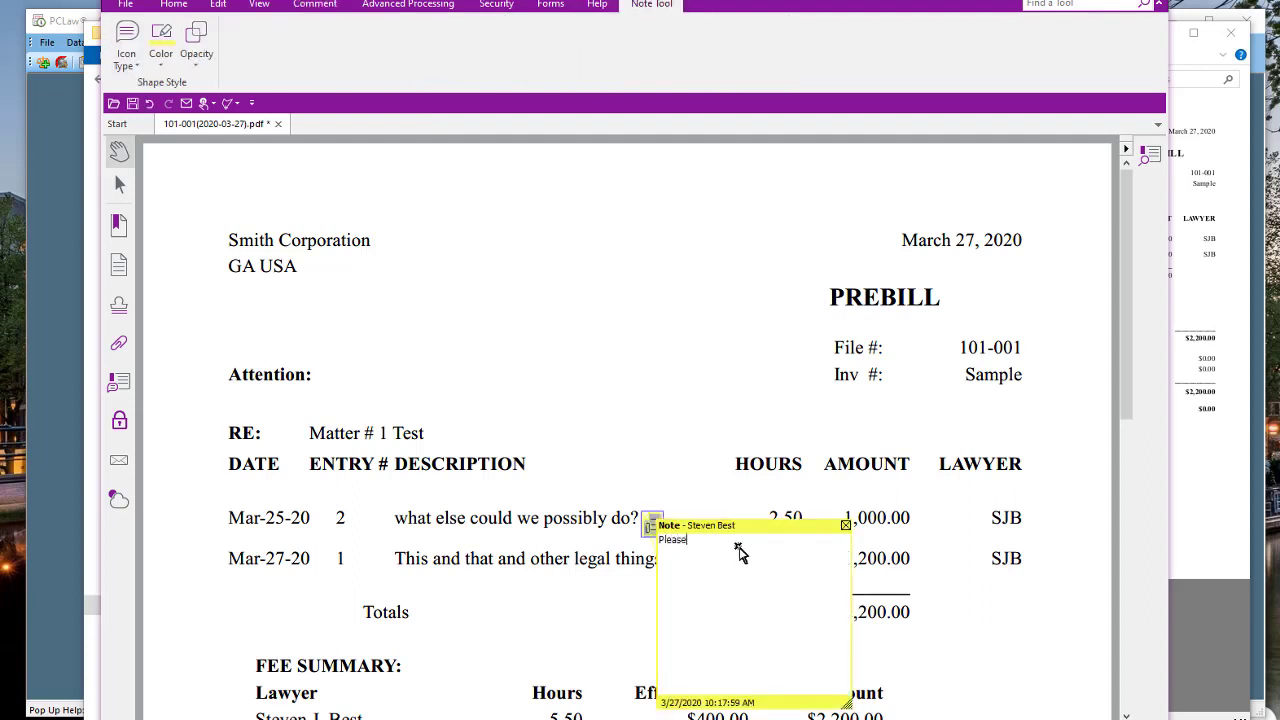
{"action": "type", "text": " reword this to say \"this and that and t"}
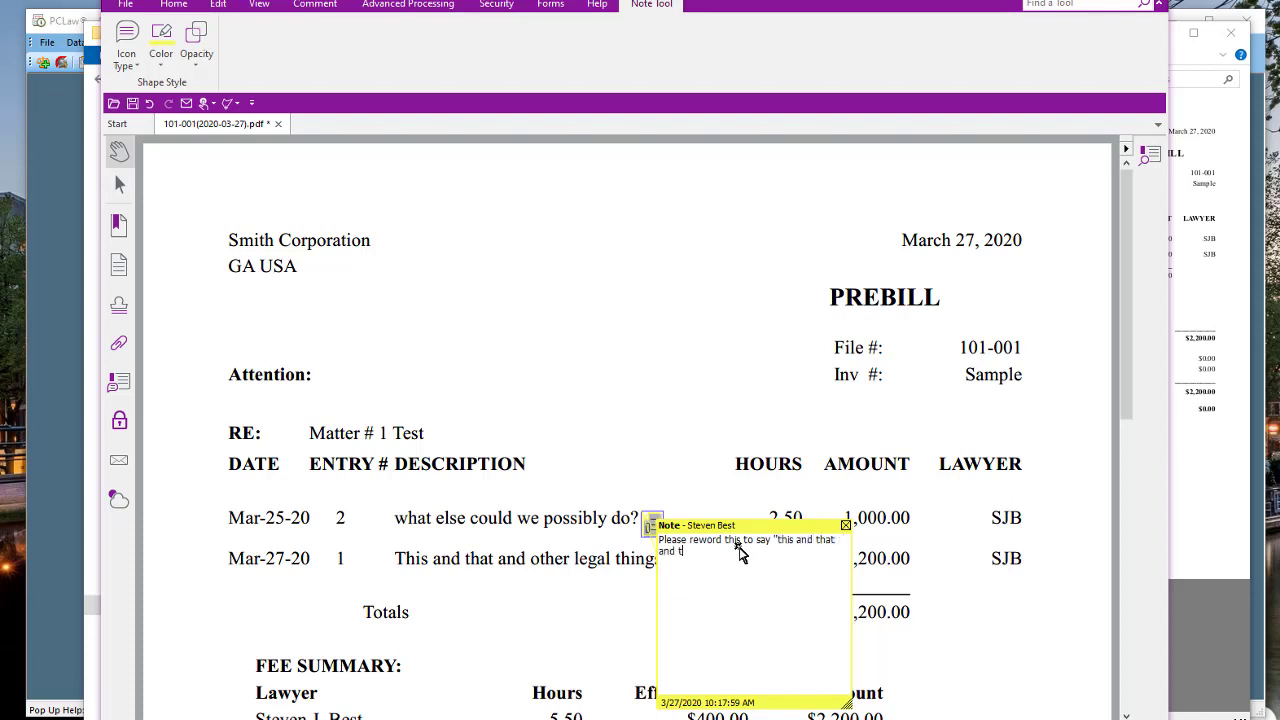
{"action": "key", "text": "BackSpace"}
{"action": "type", "text": "other legal stuff\" and write time down to 2.4"}
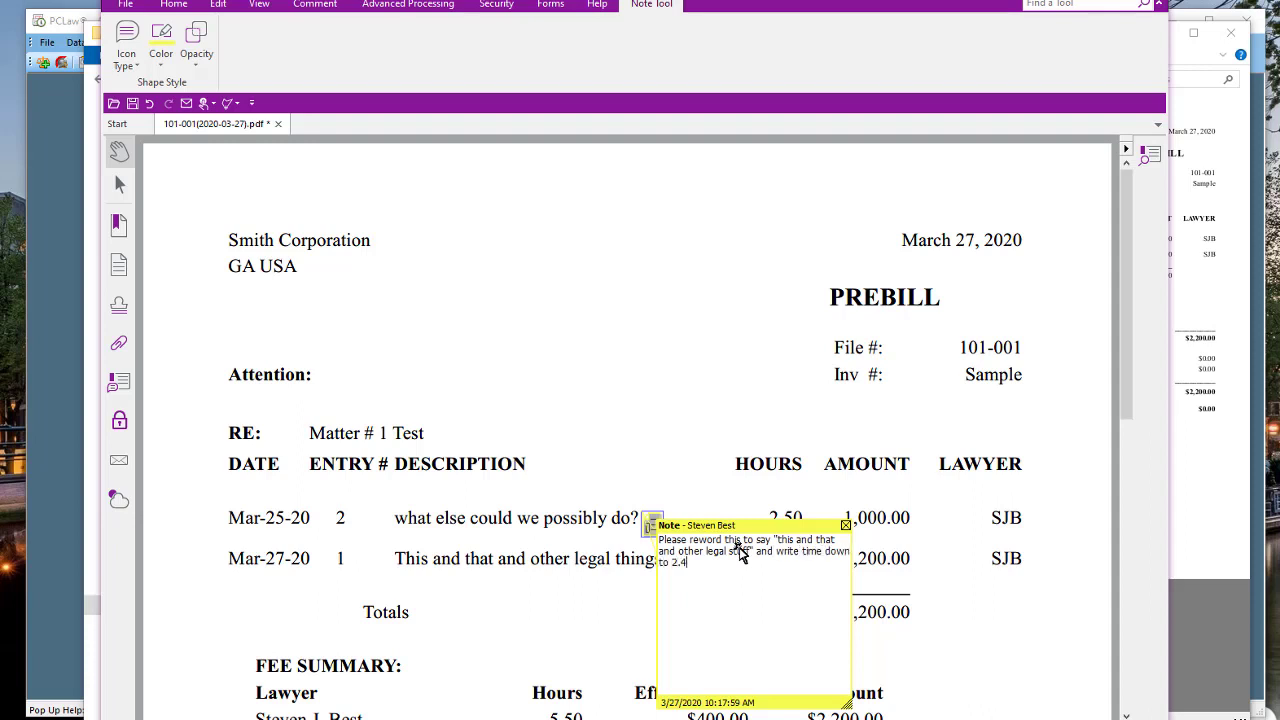
{"action": "left_click", "coordinate": [845, 525]}
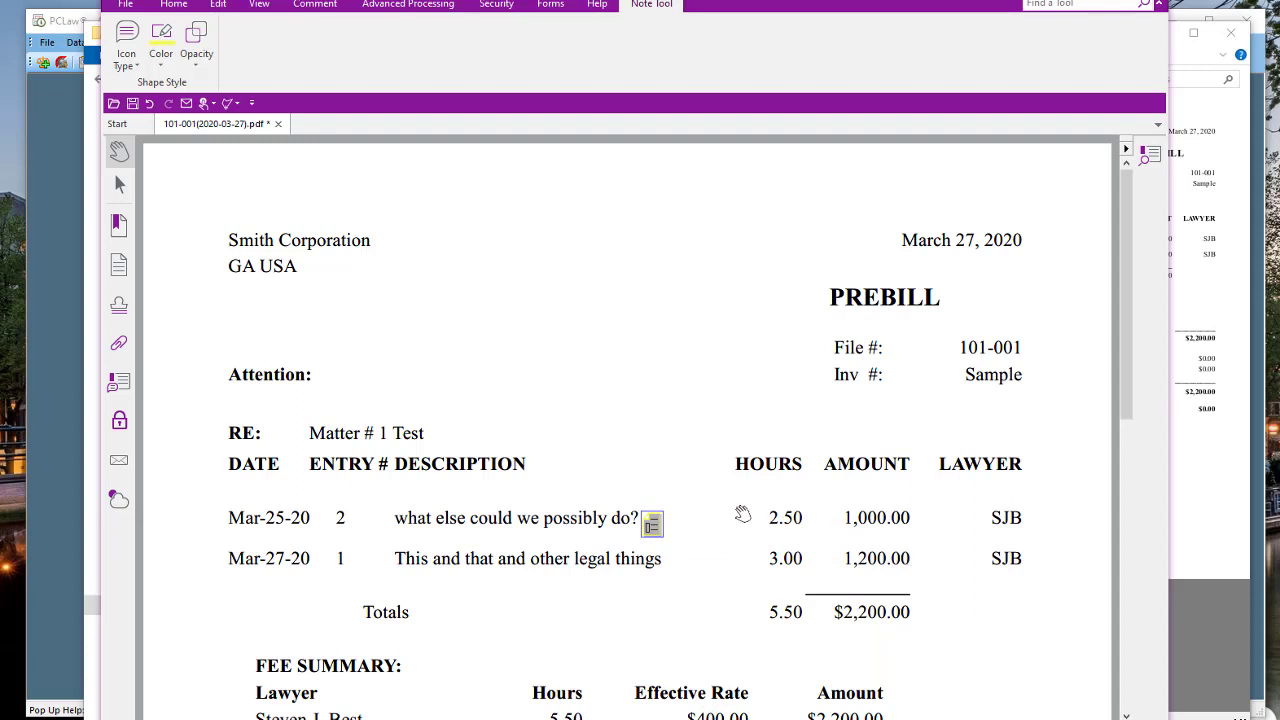
Read the note attached beside the Mar-25-20 entry of the pre-bill
{"action": "mouse_move", "coordinate": [652, 527]}
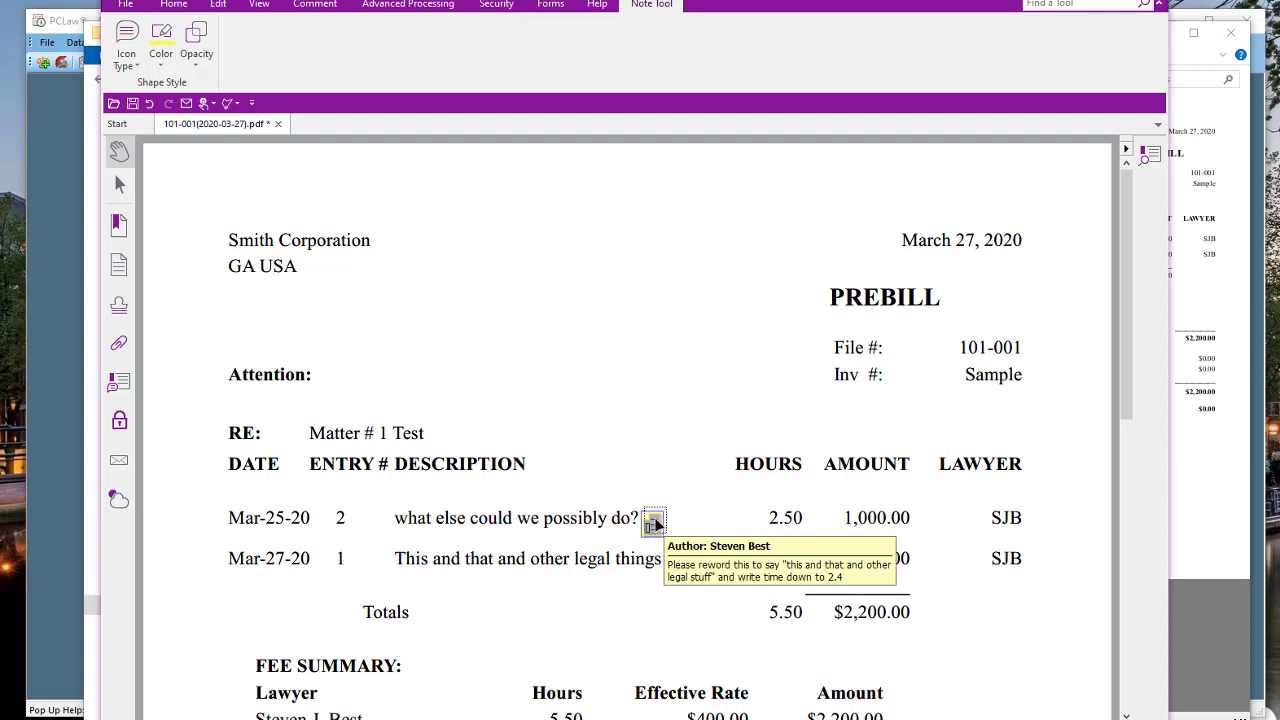
{"action": "left_click", "coordinate": [650, 524]}
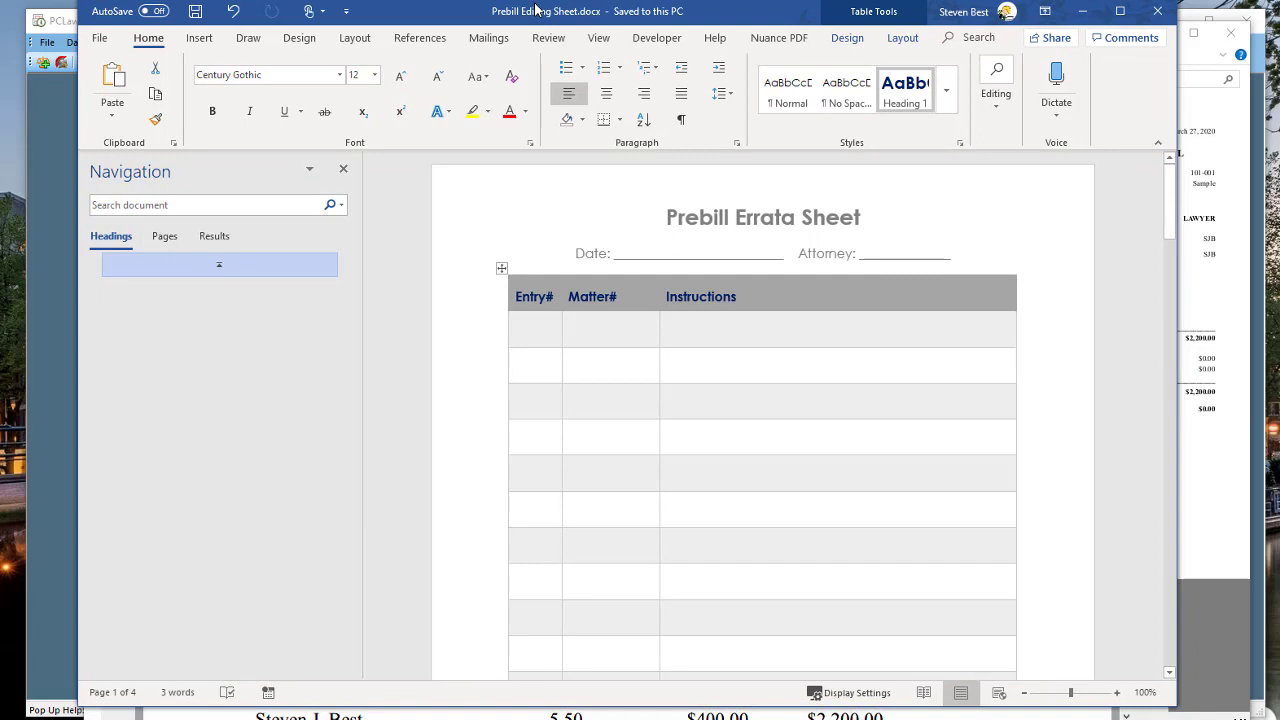
In Word's Prebill Editing Sheet.docx, fill the first row: entry 2, matter 101-002, instructions "Change this to read like this and write time down to 2.4"
{"action": "left_click", "coordinate": [536, 328]}
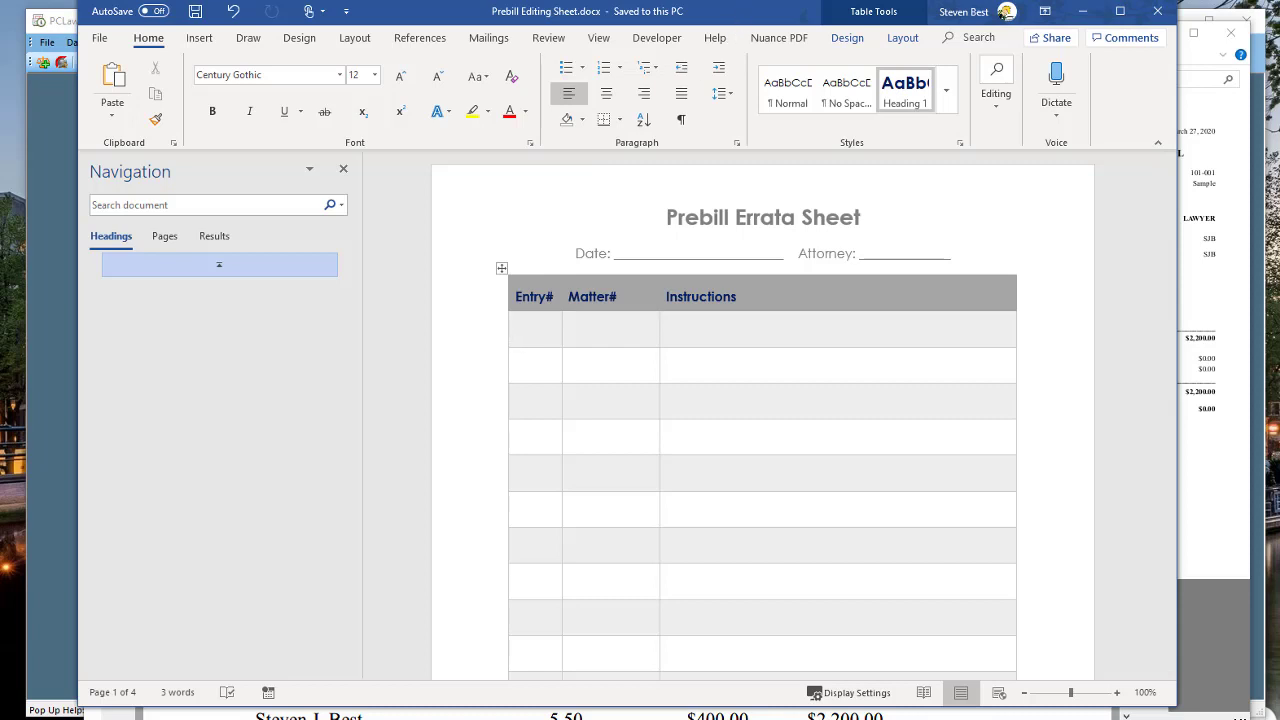
{"action": "left_click_drag", "start_coordinate": [753, 9], "coordinate": [1279, 30]}
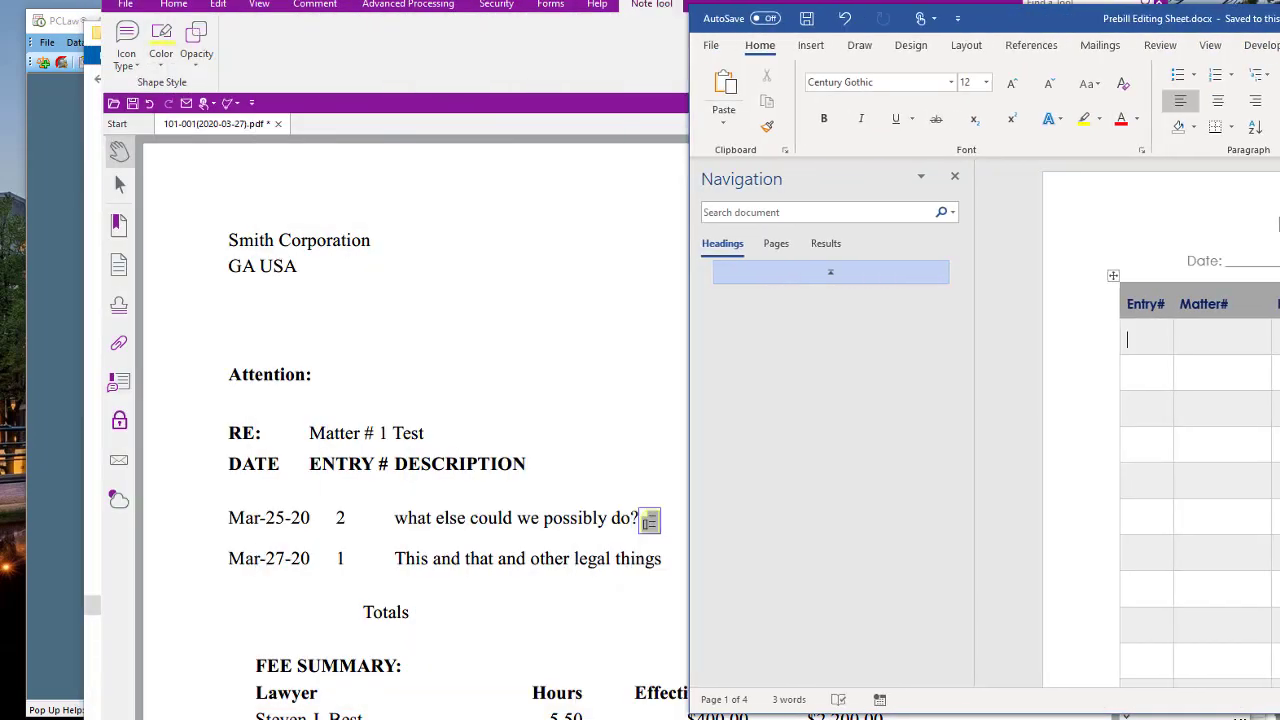
{"action": "left_click", "coordinate": [500, 400]}
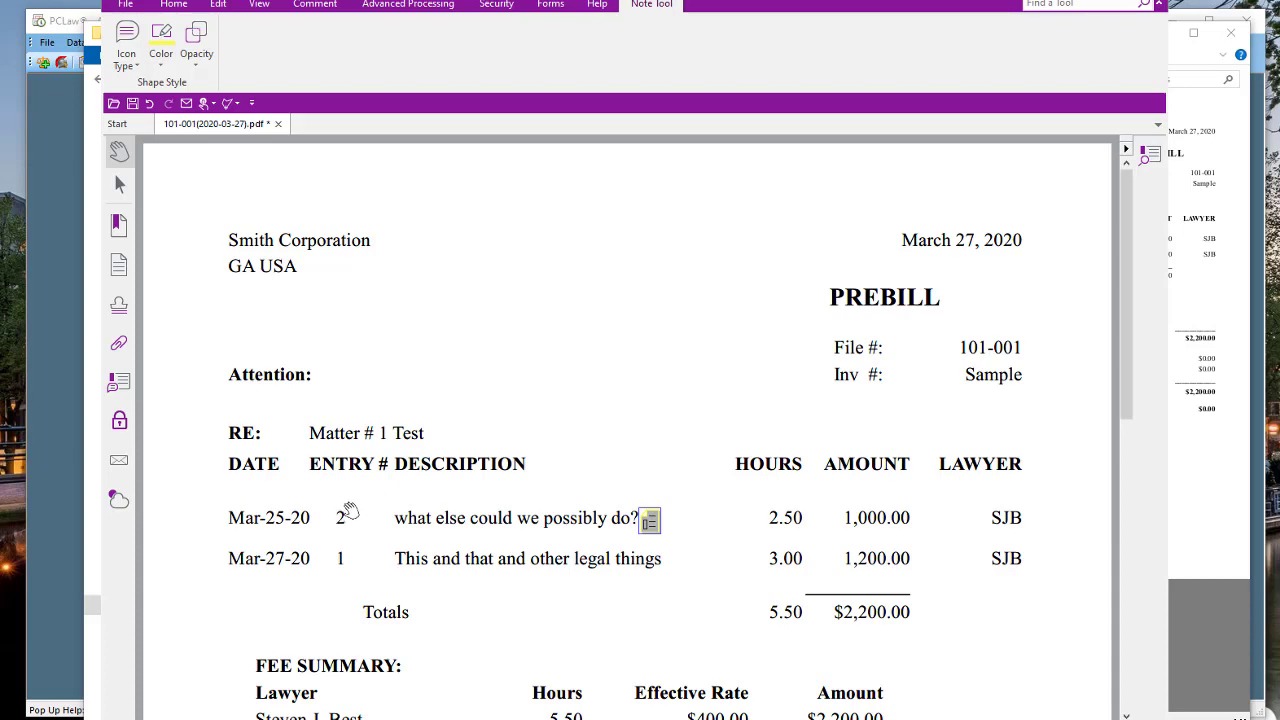
{"action": "left_click_drag", "start_coordinate": [1279, 30], "coordinate": [570, 60]}
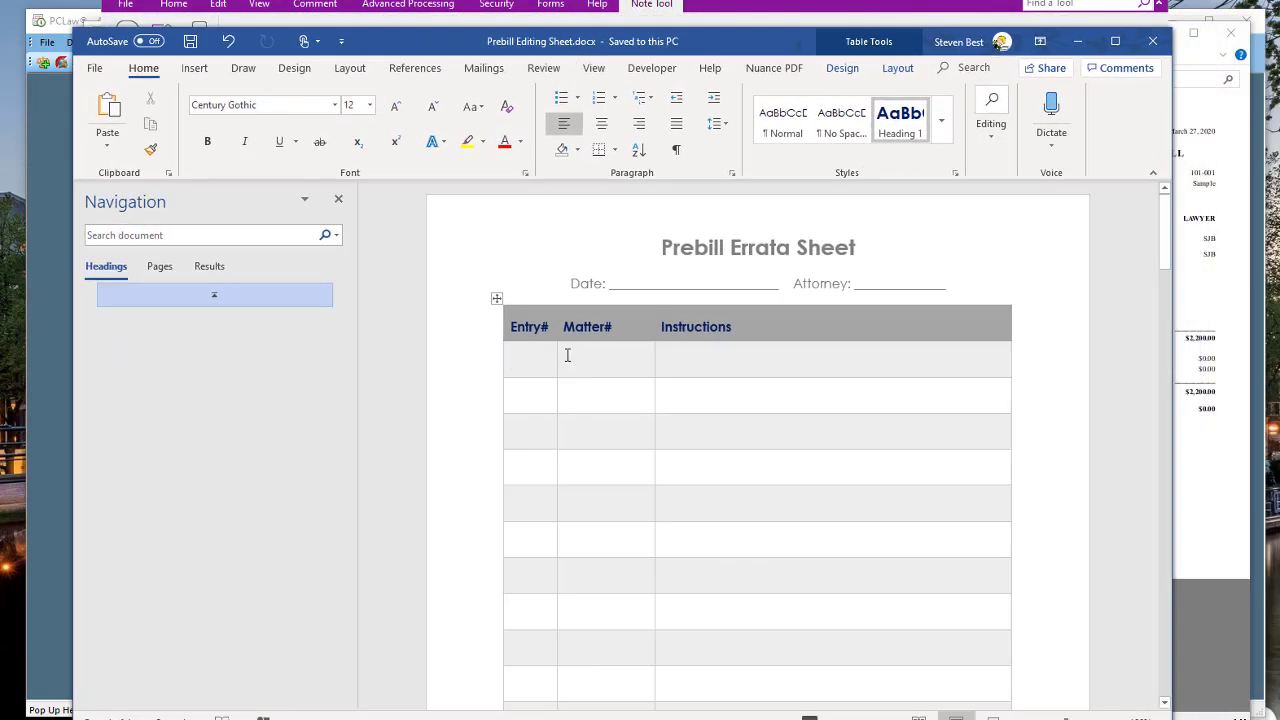
{"action": "type", "text": "2"}
{"action": "key", "text": "Tab"}
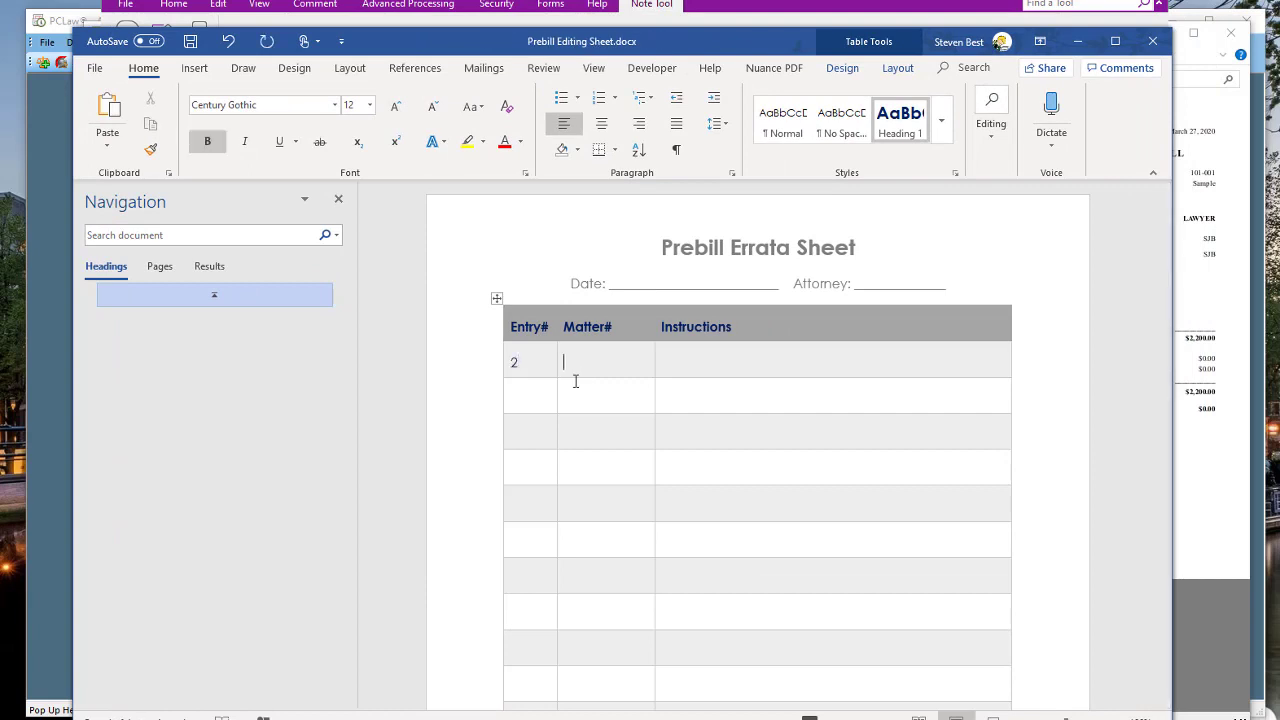
{"action": "type", "text": "101-002Change this"}
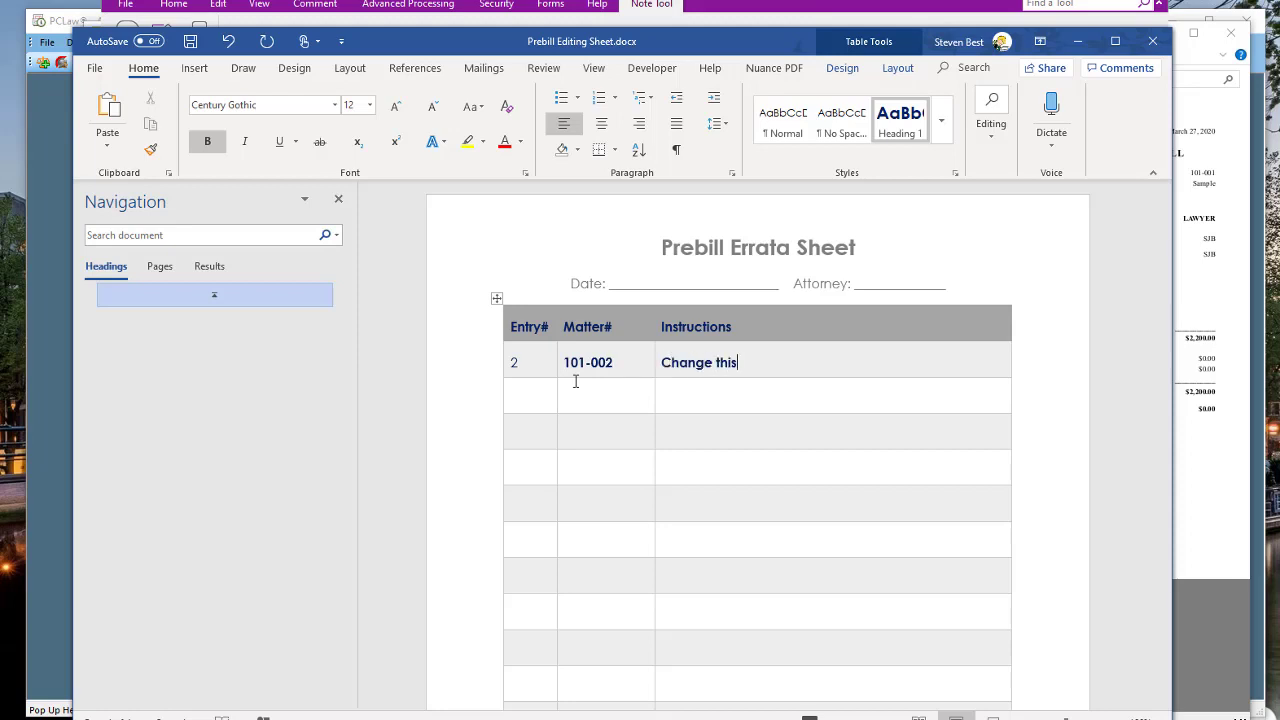
{"action": "type", "text": " to read like this and w"}
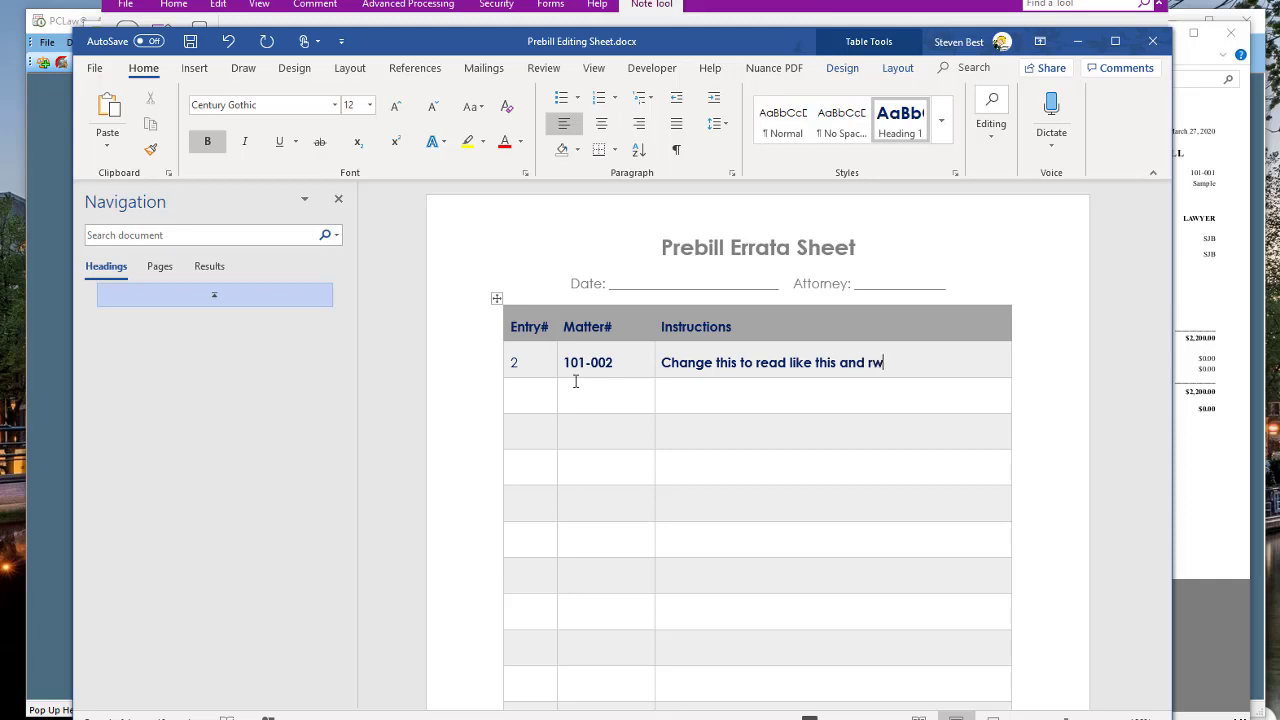
{"action": "type", "text": "rite time down to 2.4"}
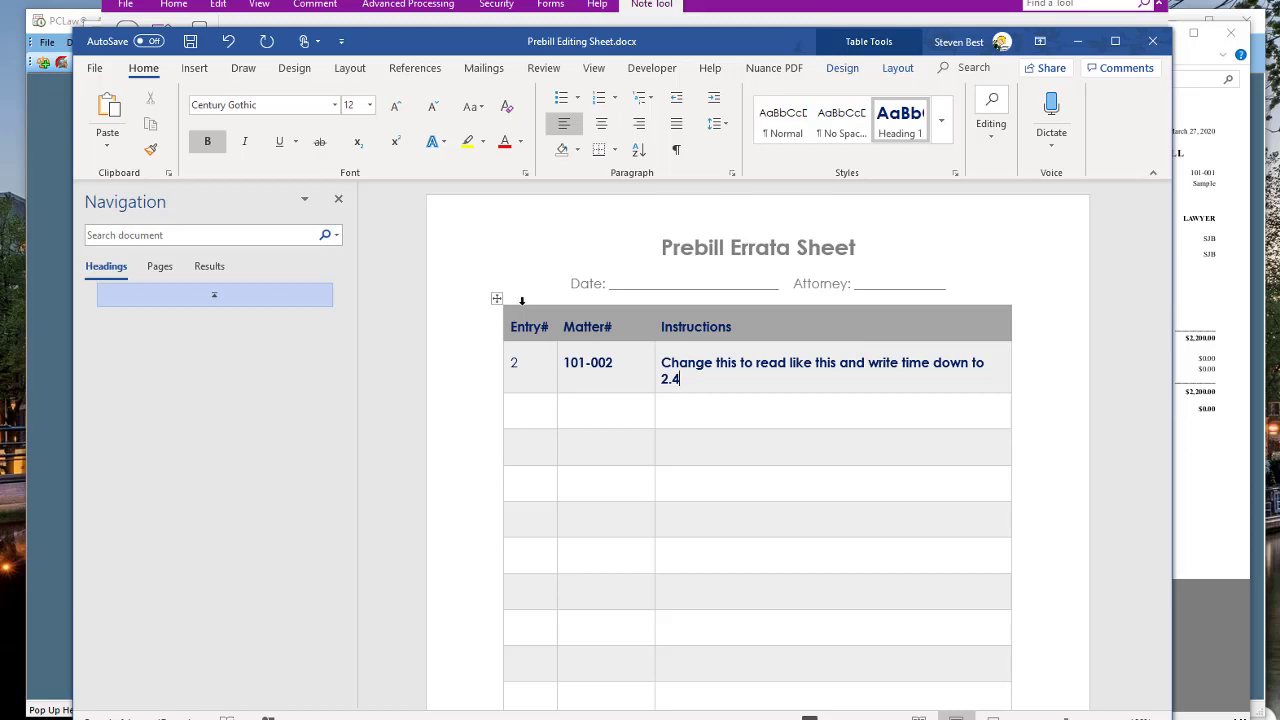
Minimize the errata sheet, pre-bill PDF and folder windows to return to PCLaw, and open the Register's time entries
{"action": "left_click", "coordinate": [1078, 41]}
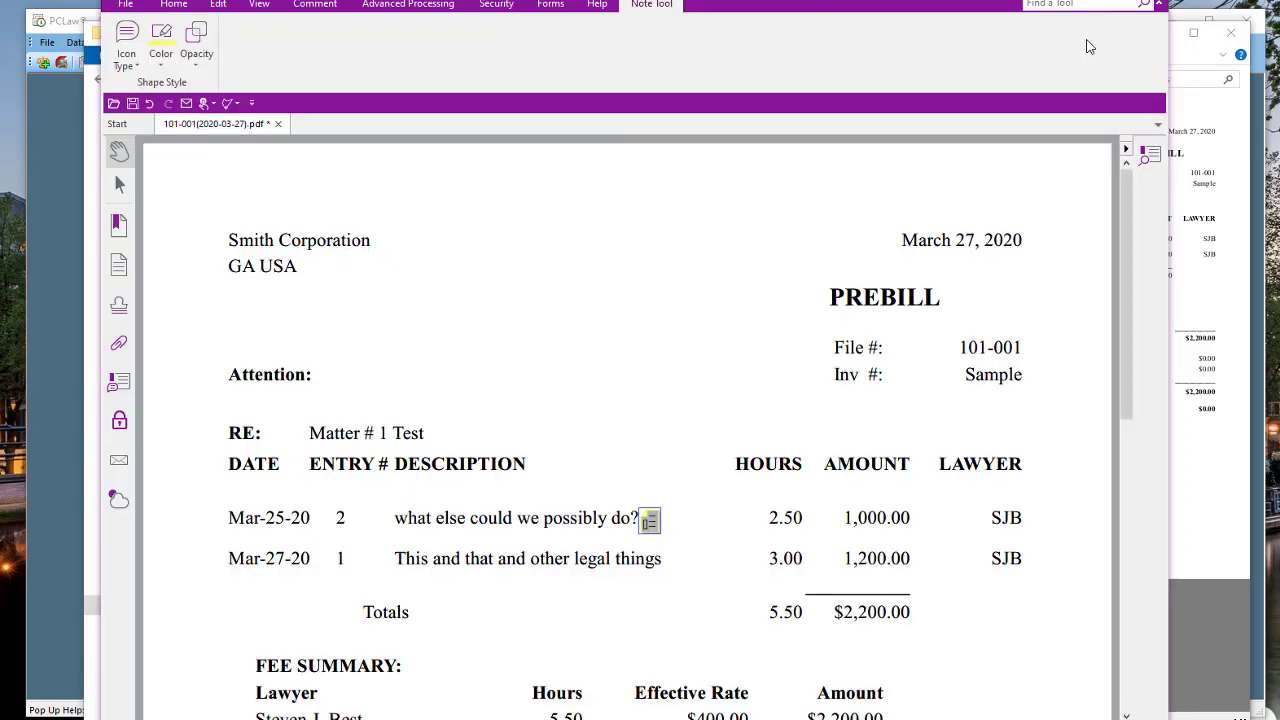
{"action": "left_click", "coordinate": [1094, 3]}
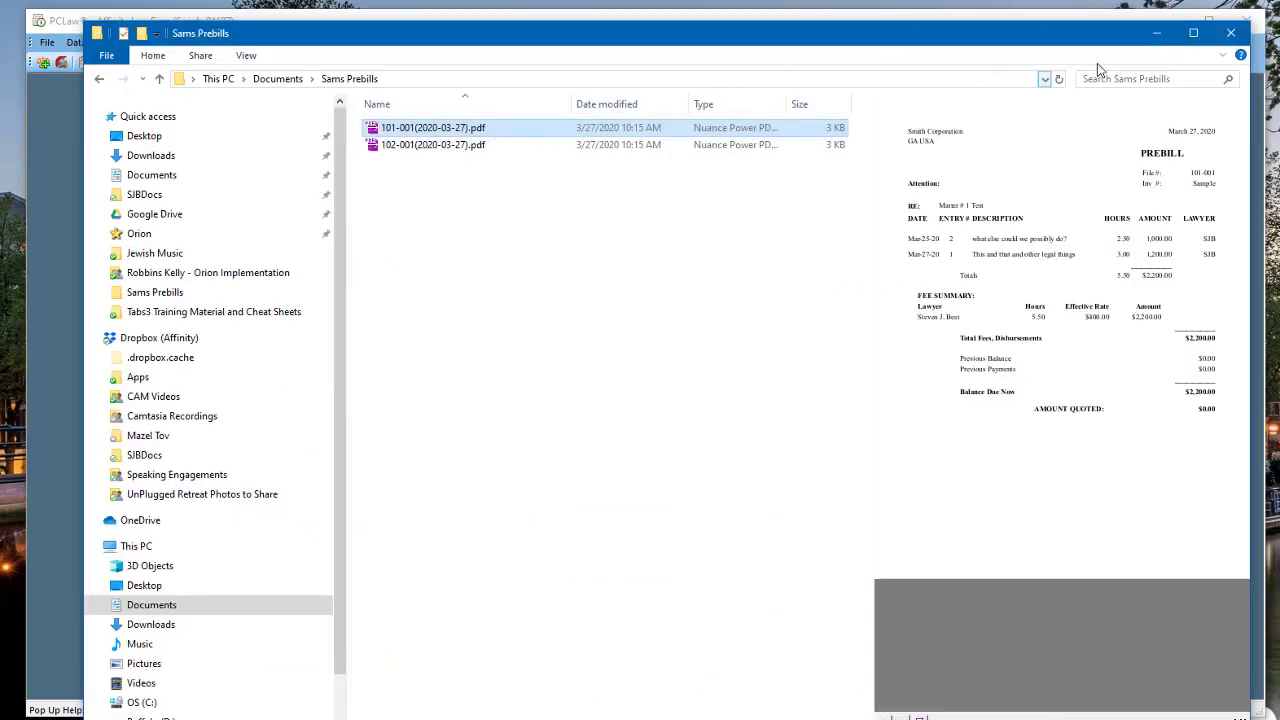
{"action": "left_click", "coordinate": [1157, 33]}
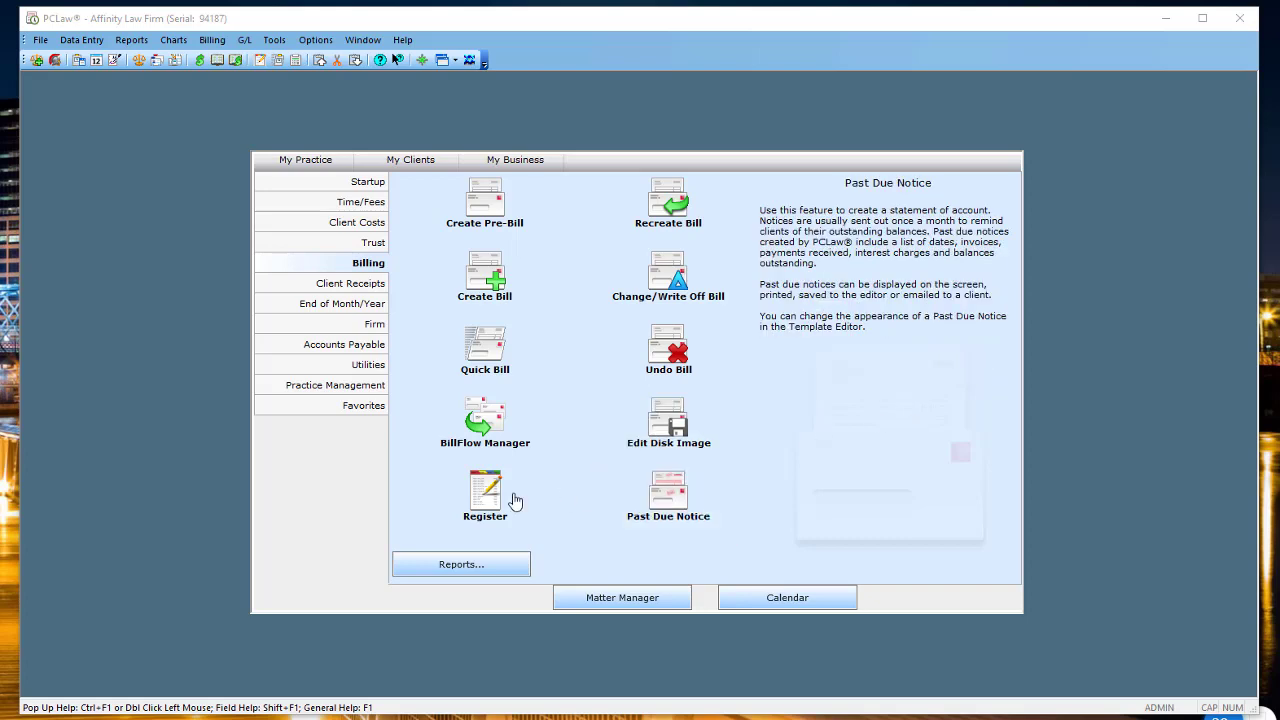
{"action": "left_click", "coordinate": [484, 498]}
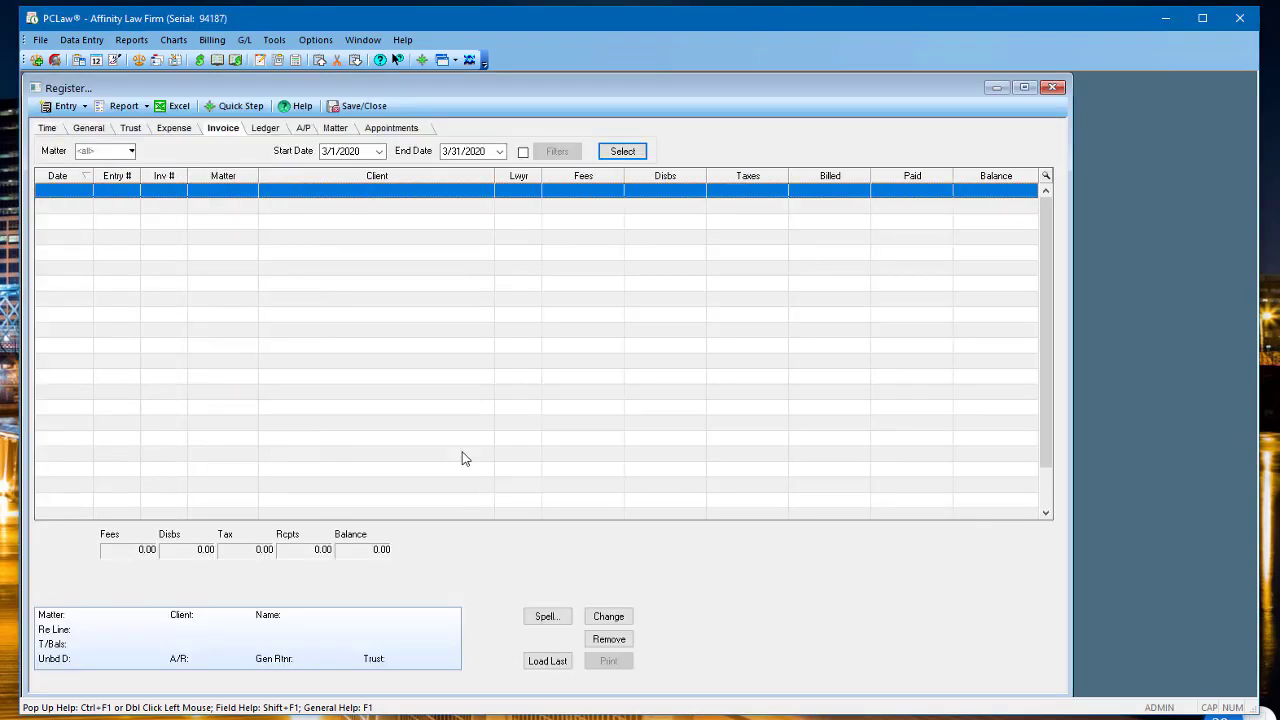
{"action": "left_click", "coordinate": [48, 128]}
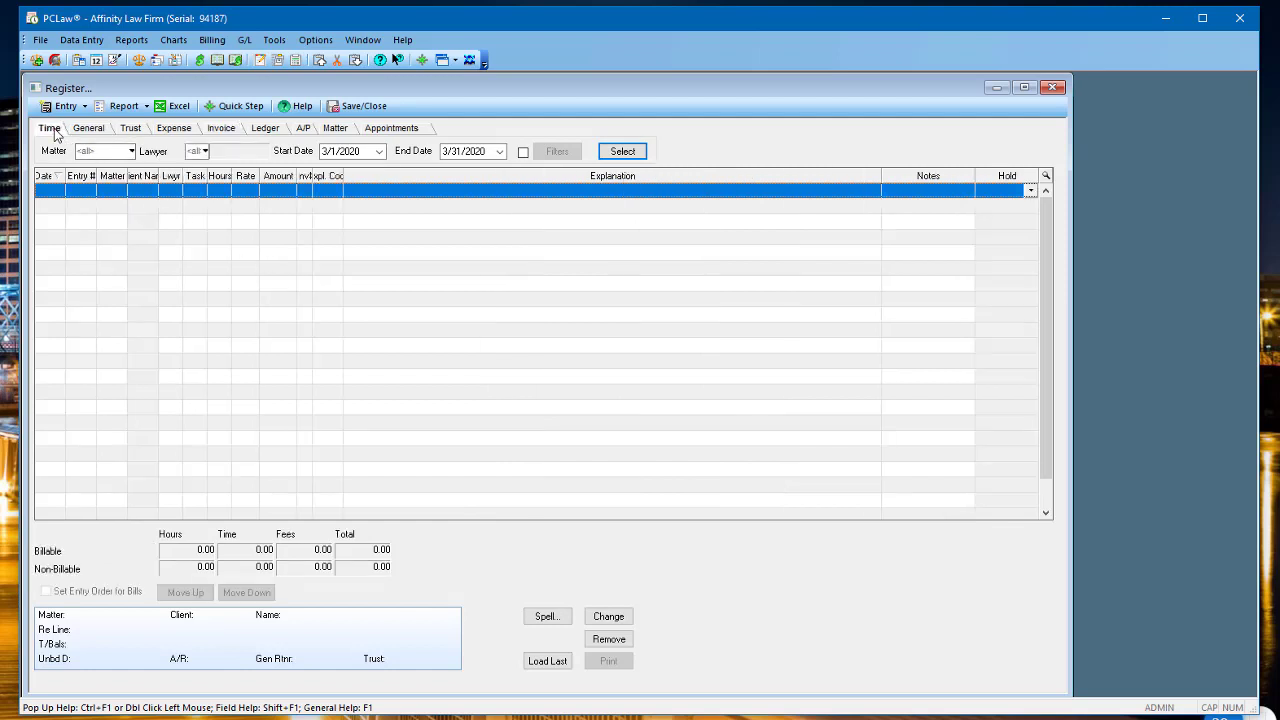
Turn on filtering for the Register's time entries and limit the selection to entry number 2
{"action": "left_click", "coordinate": [522, 153]}
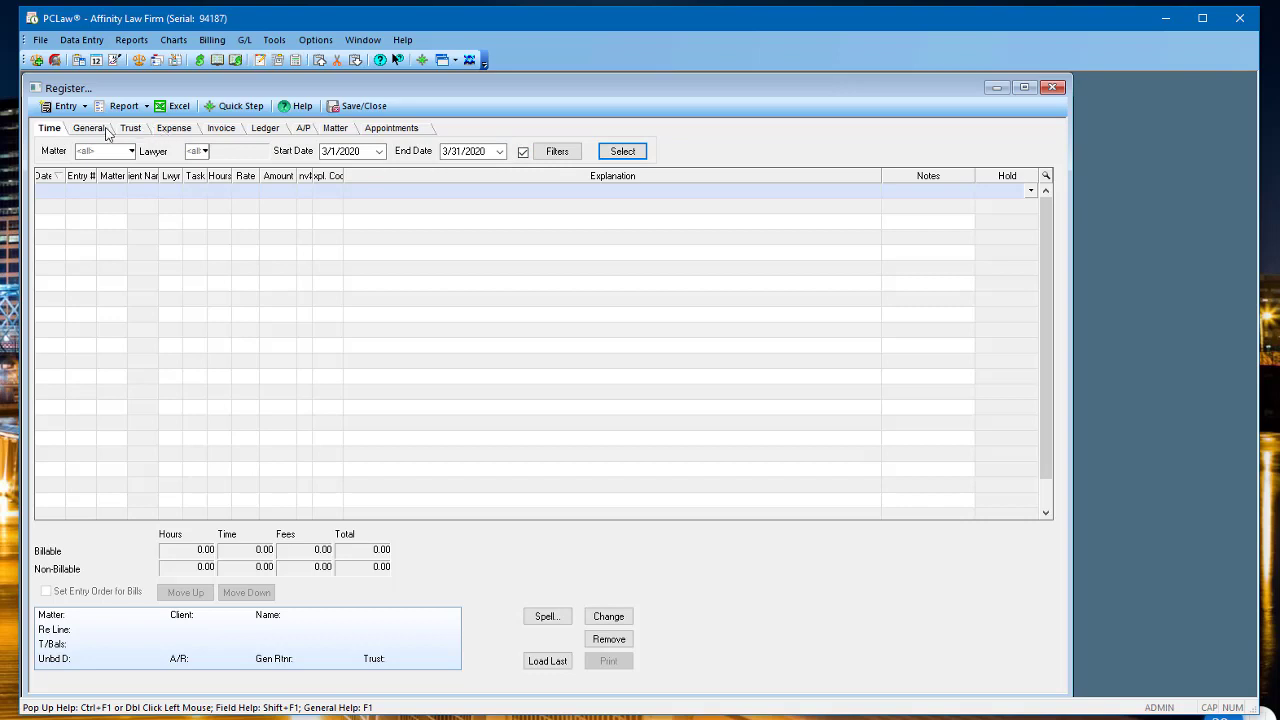
{"action": "left_click", "coordinate": [561, 157]}
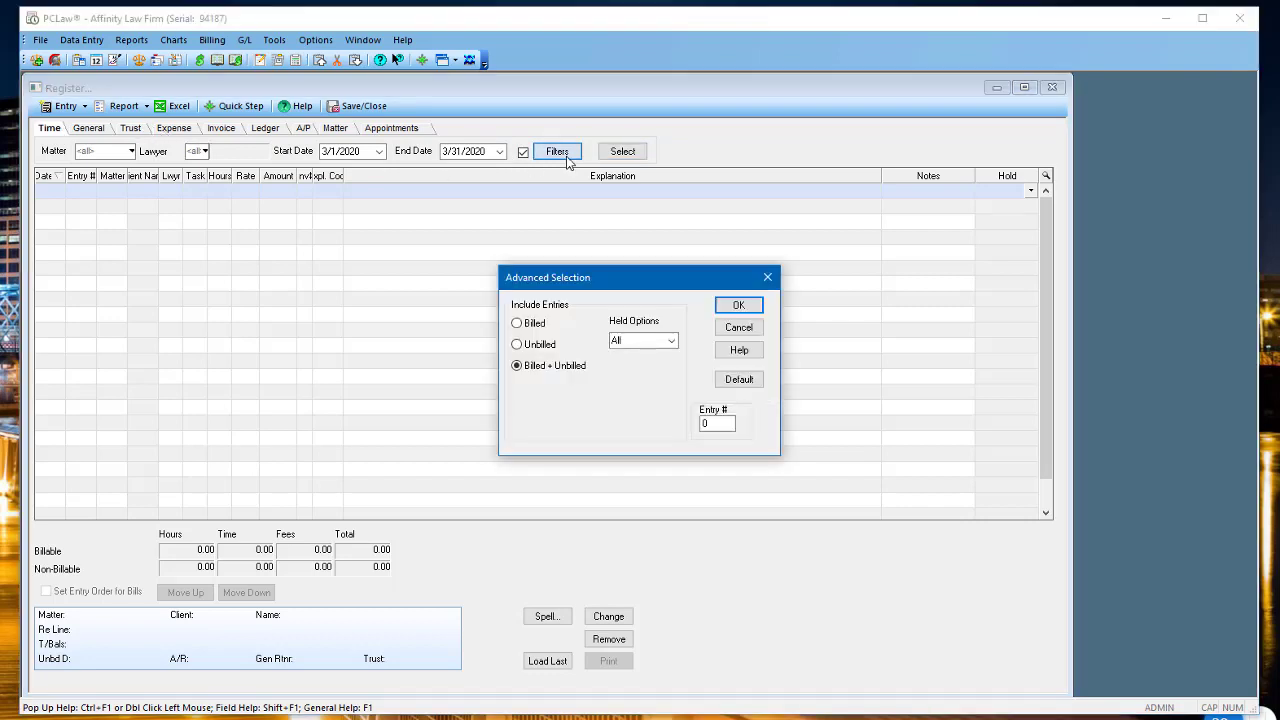
{"action": "double_click", "coordinate": [705, 424]}
{"action": "left_click", "coordinate": [738, 306]}
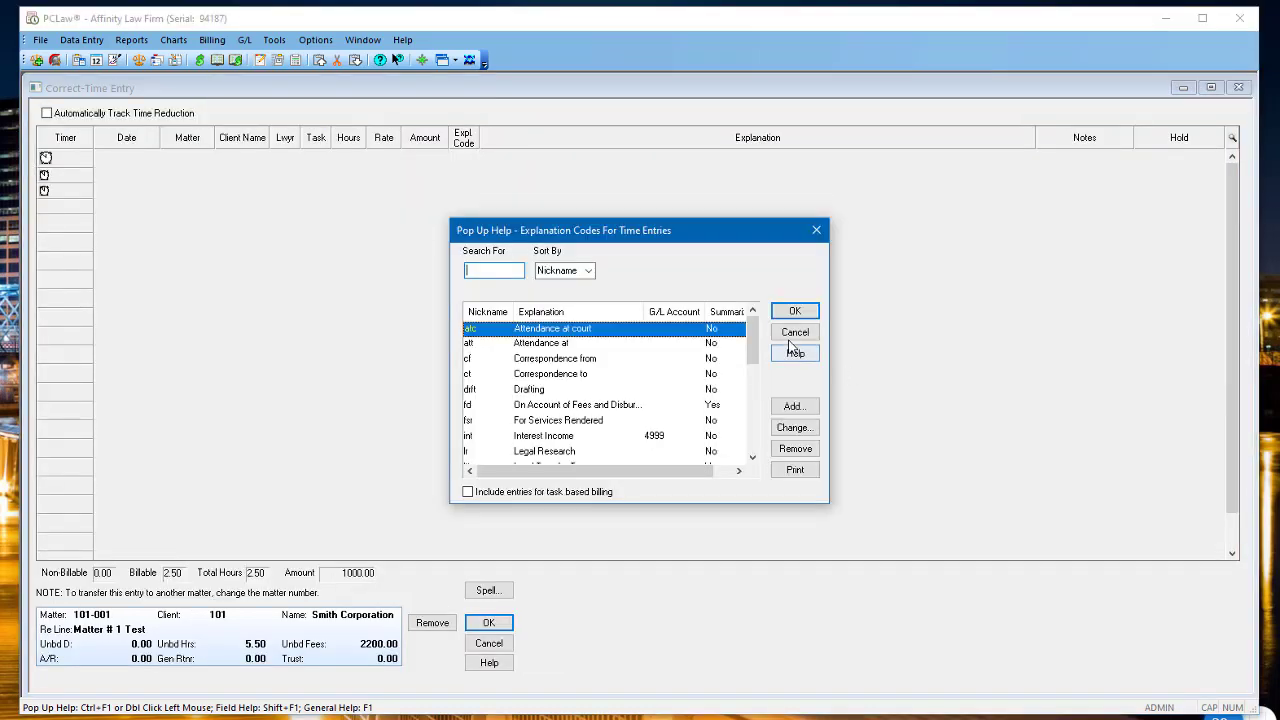
Leave the correction of the 3/25/2020 time entry without changing it and close the Register
{"action": "left_click", "coordinate": [791, 337]}
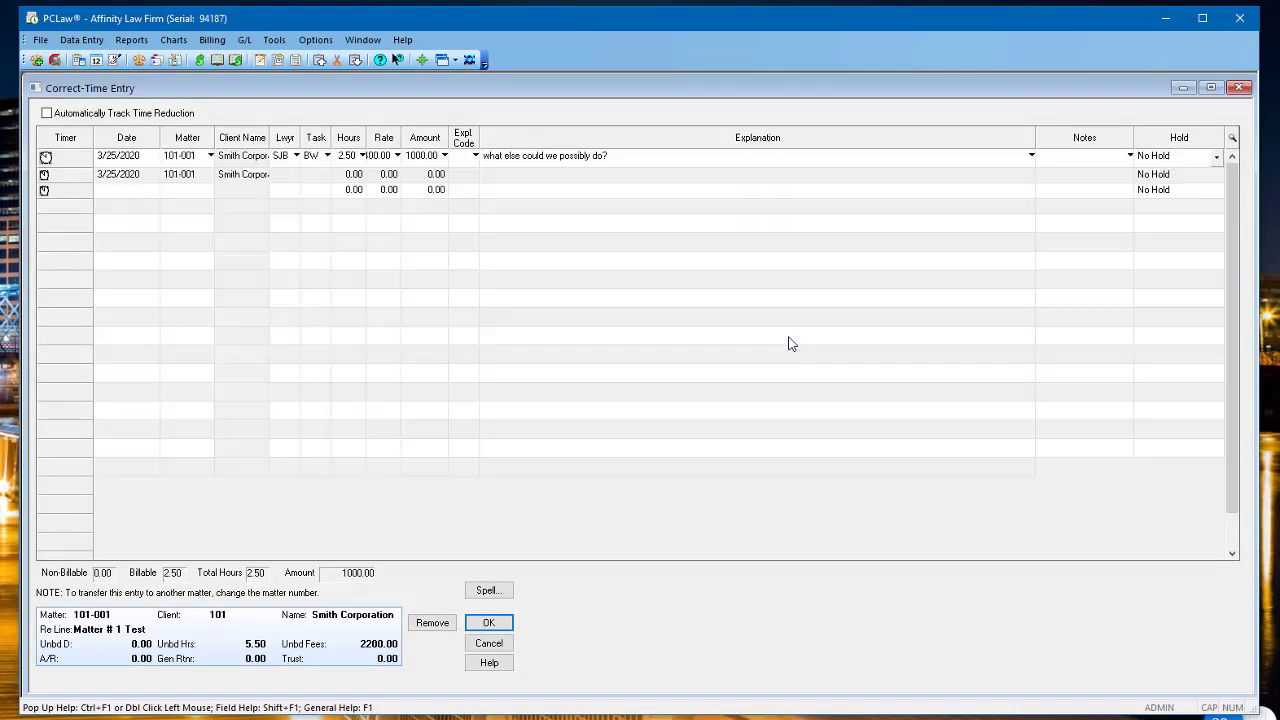
{"action": "left_click", "coordinate": [1240, 89]}
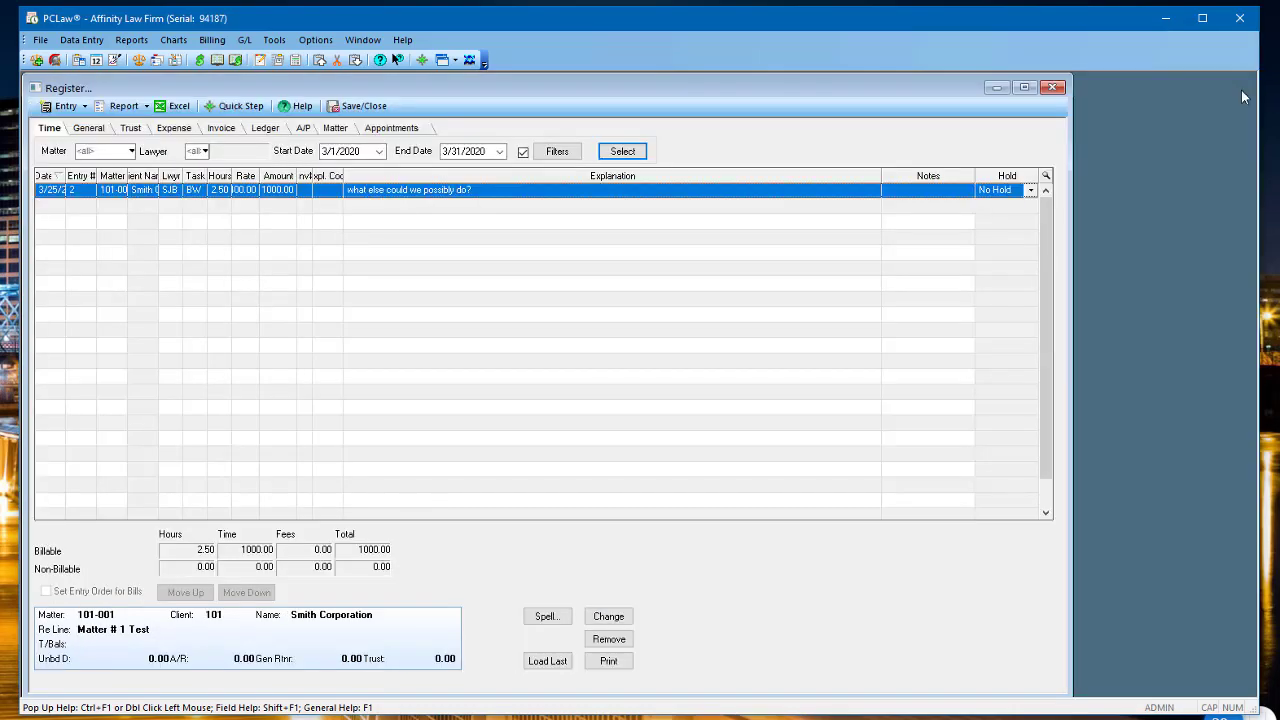
{"action": "left_click", "coordinate": [362, 106]}
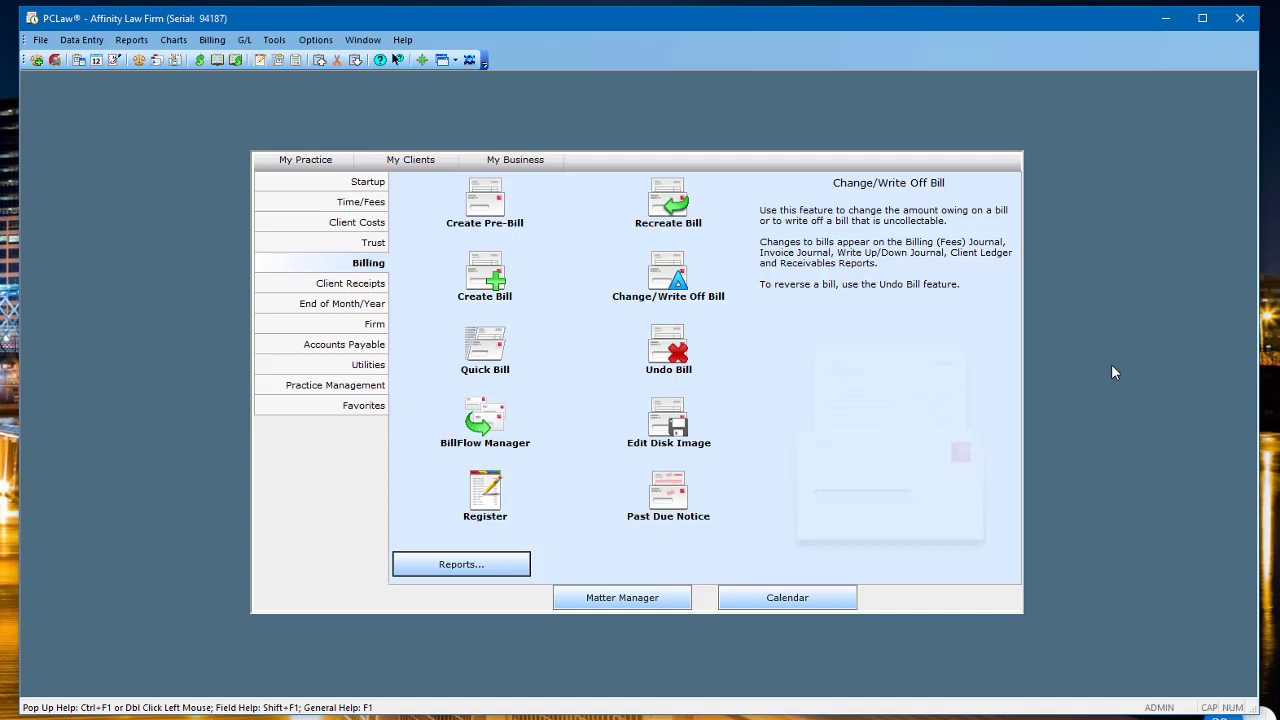
Switch to the Outlook inbox
{"action": "key", "text": "alt+Tab"}
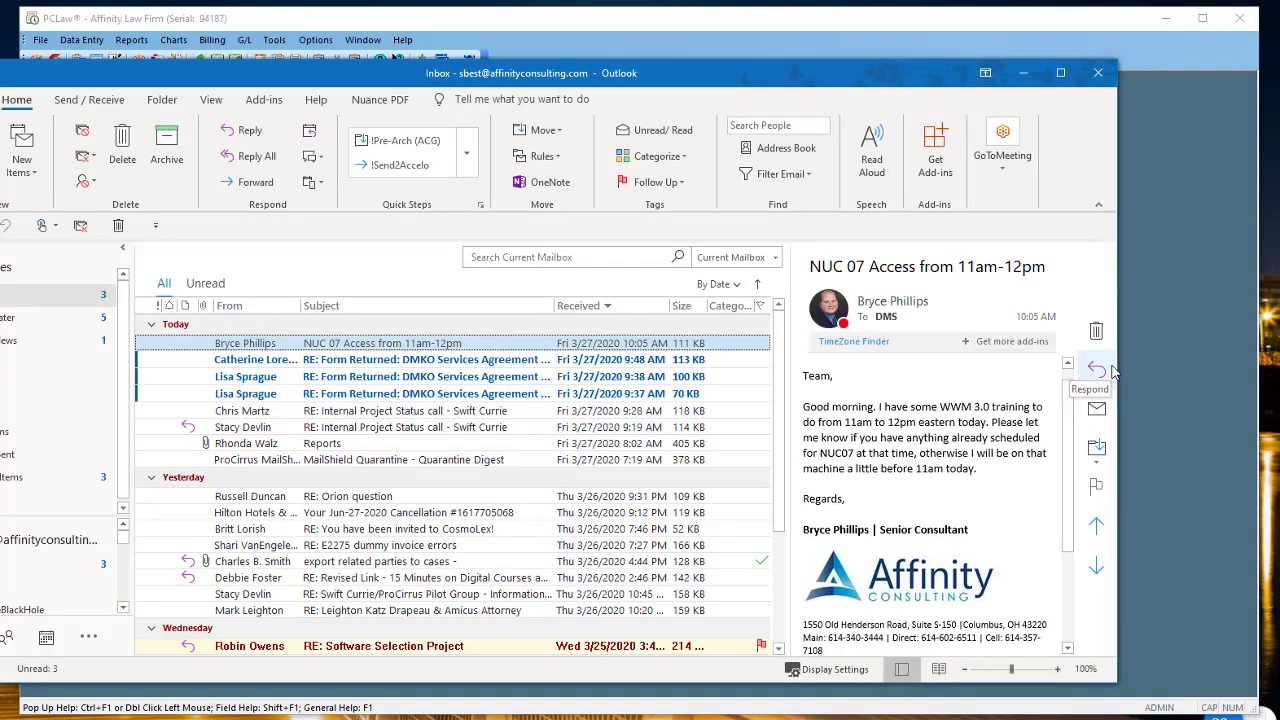